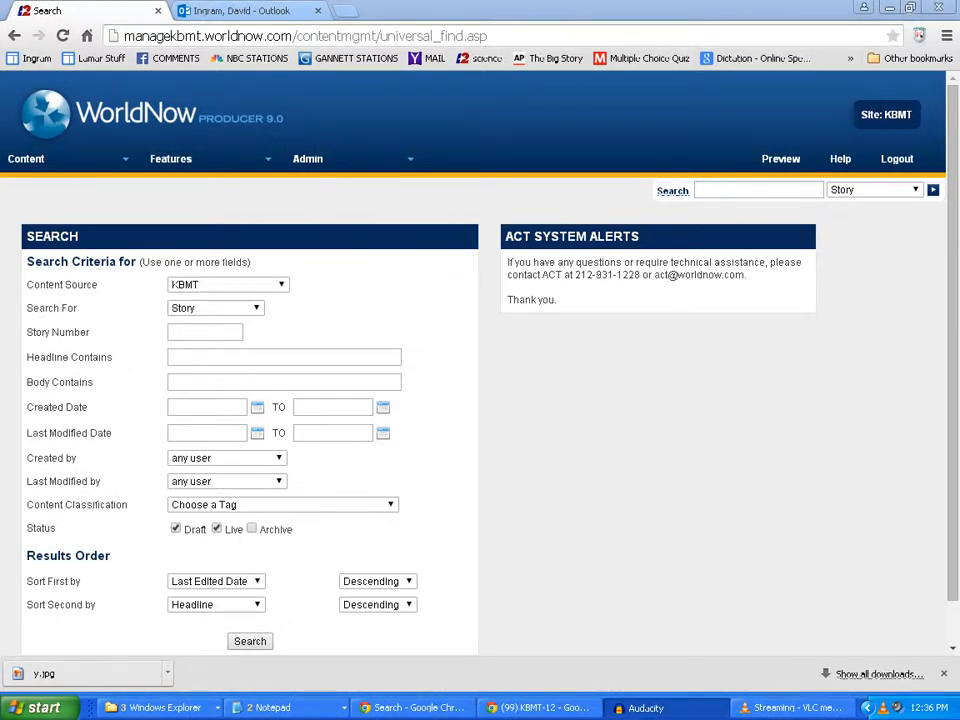
# Start a new widget and set its status to Live
pyautogui.moveTo(172, 159)
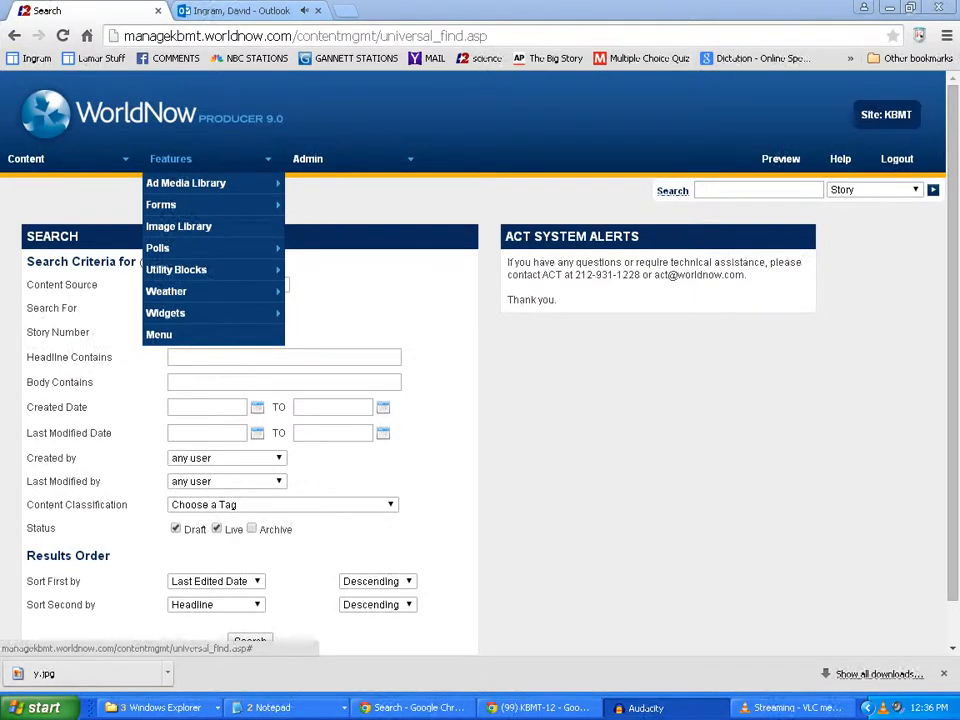
pyautogui.moveTo(190, 313)
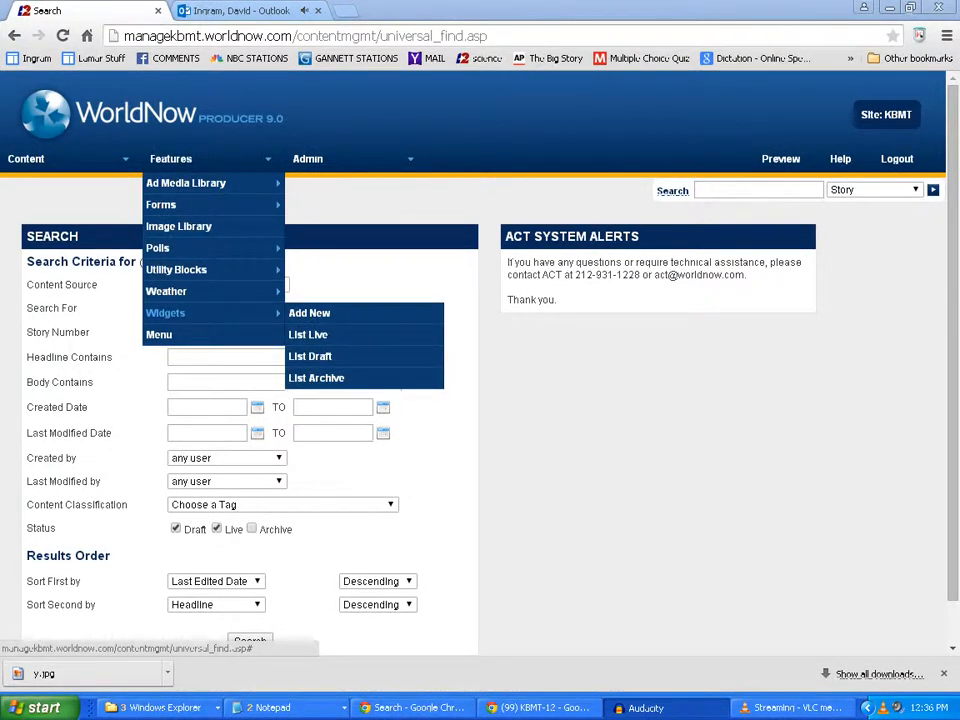
pyautogui.click(309, 313)
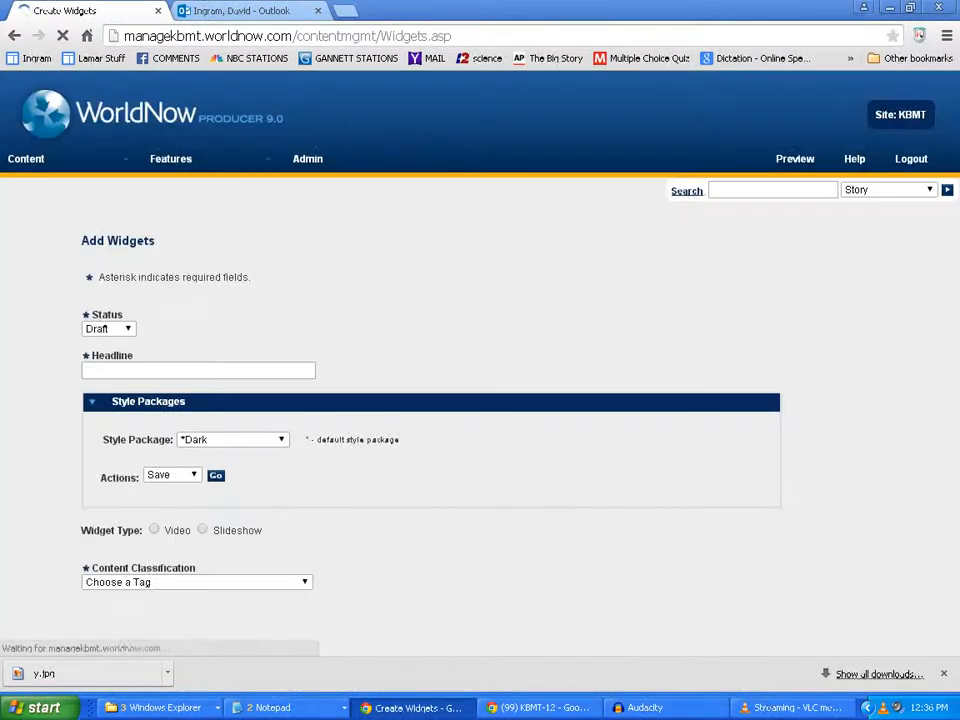
pyautogui.scroll(-2, 480, 363)
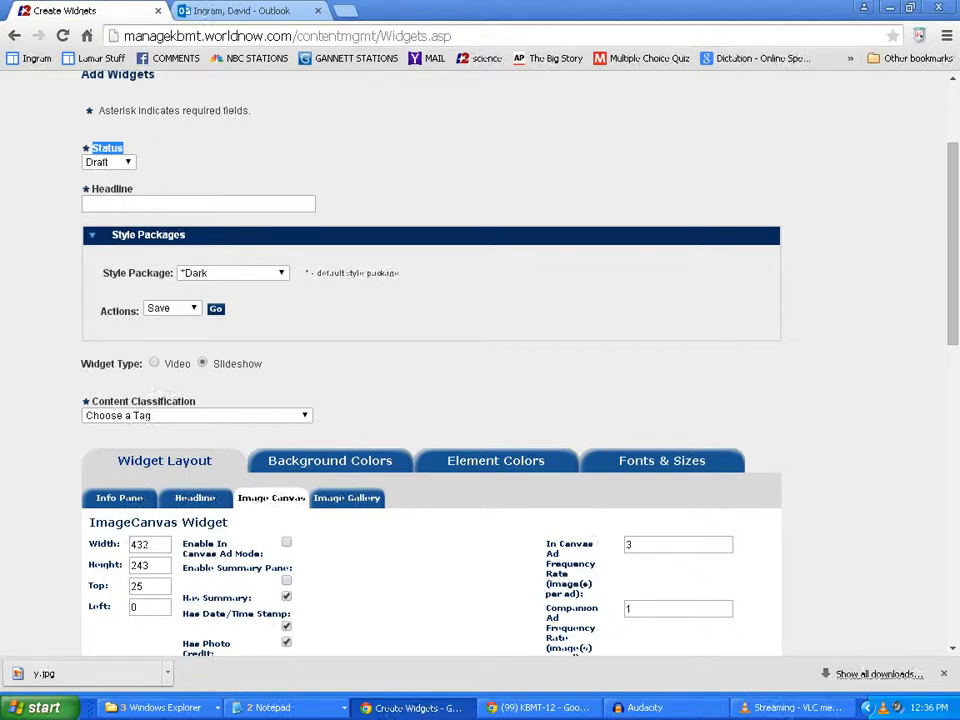
pyautogui.click(109, 162)
pyautogui.click(95, 190)
pyautogui.click(200, 162)
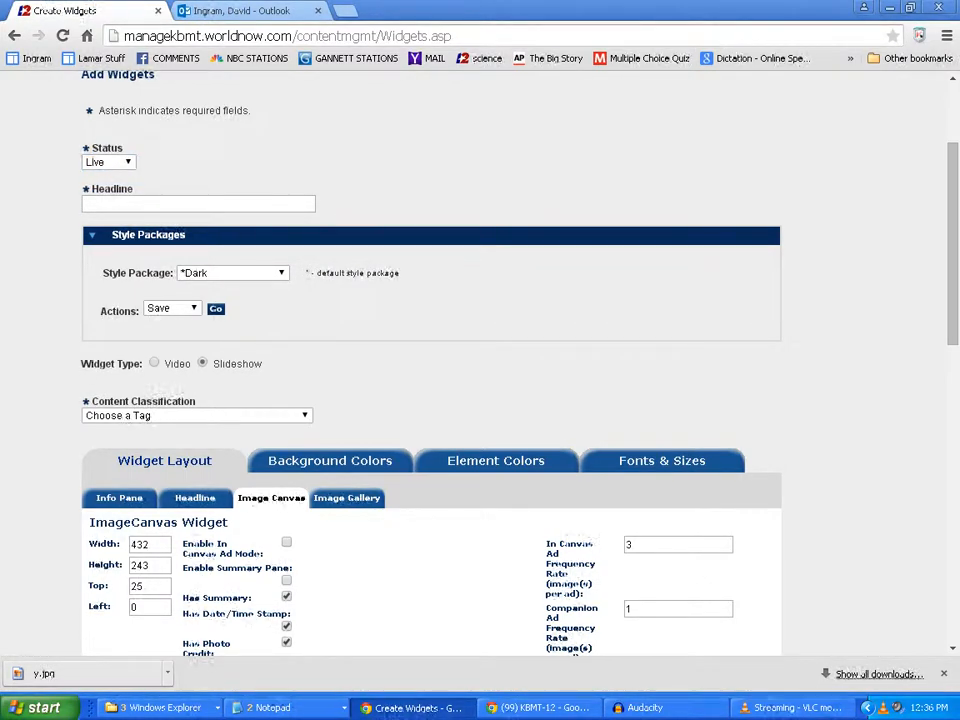
# Set the widget's content classification to News
pyautogui.moveTo(92, 401); pyautogui.dragTo(197, 402)
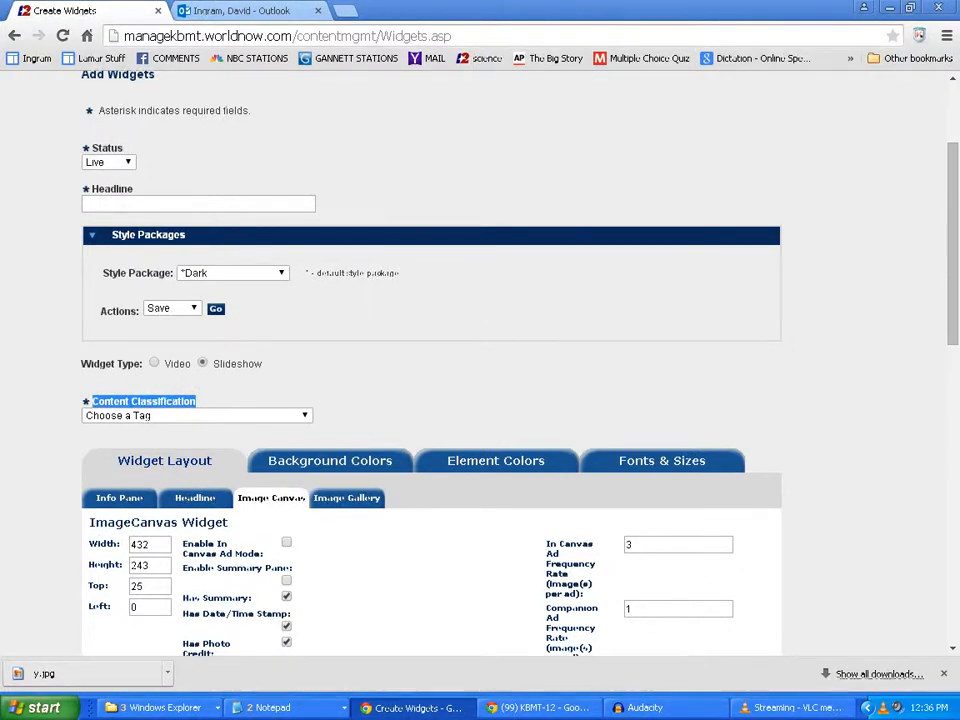
pyautogui.click(196, 415)
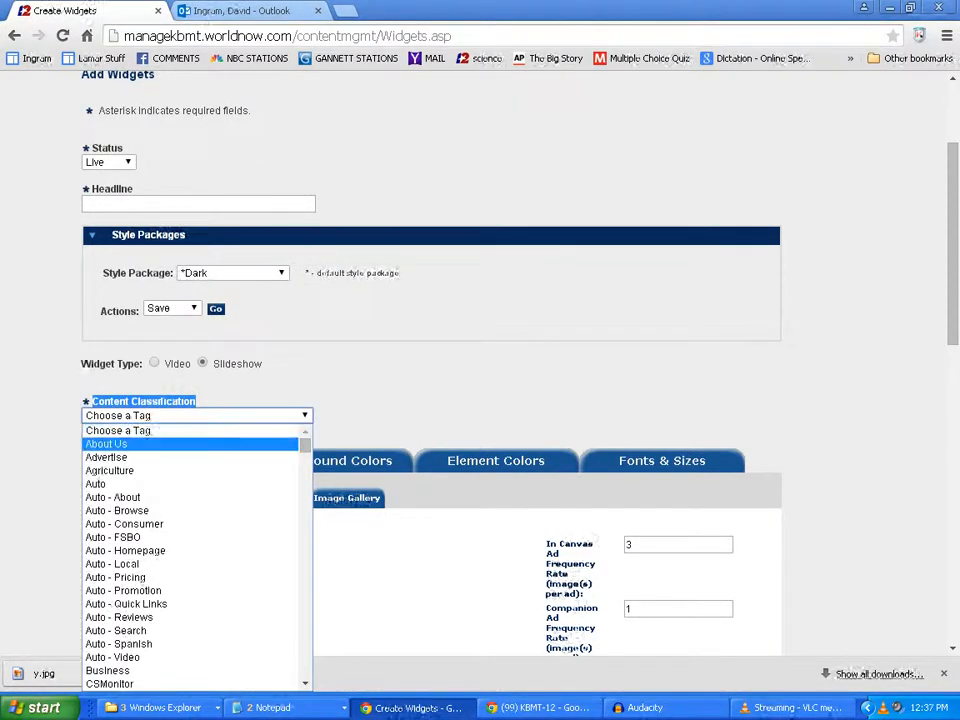
pyautogui.moveTo(305, 445); pyautogui.dragTo(305, 473)
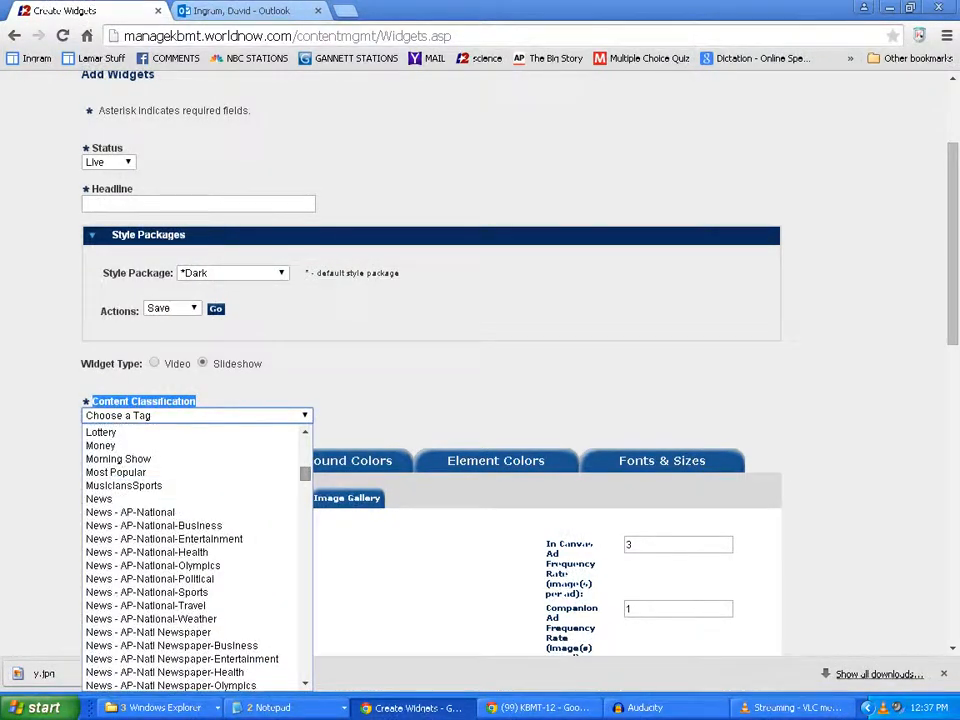
pyautogui.click(150, 498)
pyautogui.click(400, 408)
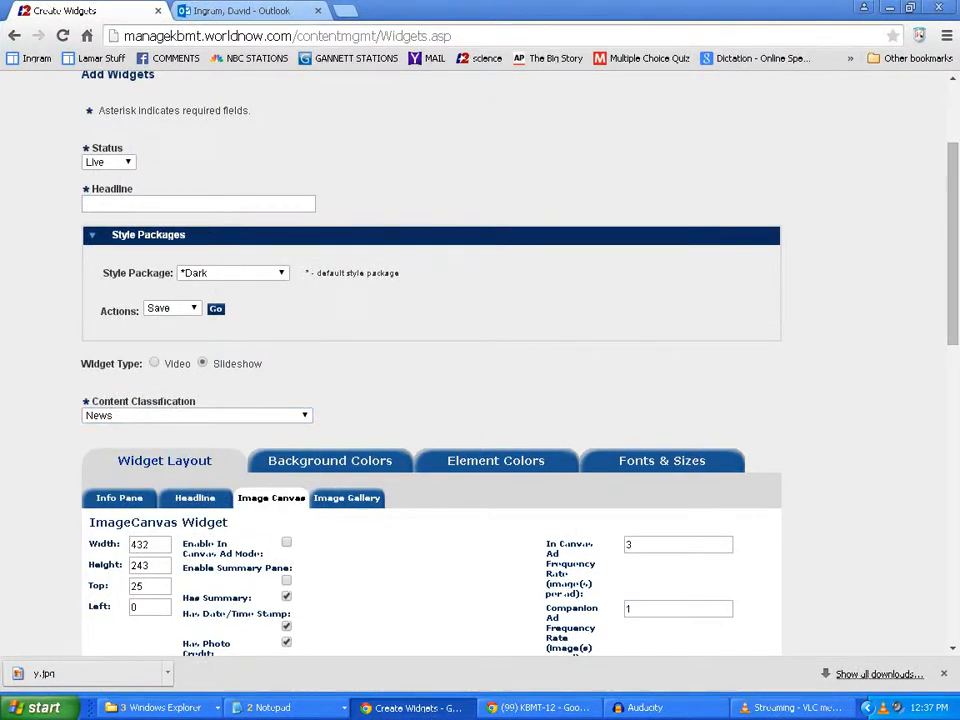
# Remove the Info Pane and Headline widgets from the slideshow's widget layout
pyautogui.scroll(-3, 430, 400)
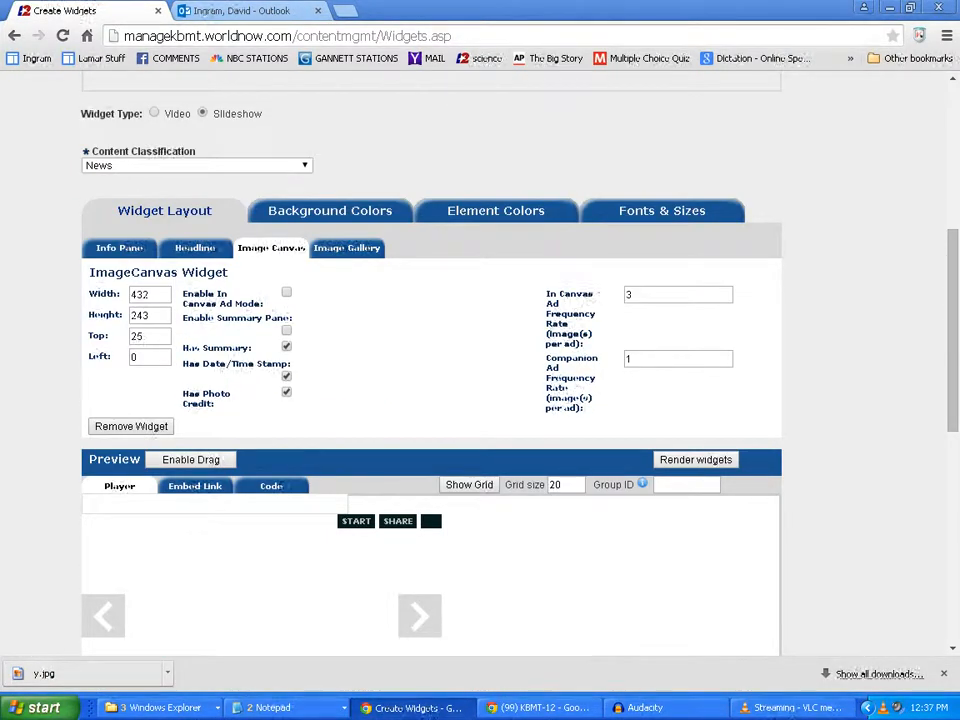
pyautogui.scroll(-1, 430, 400)
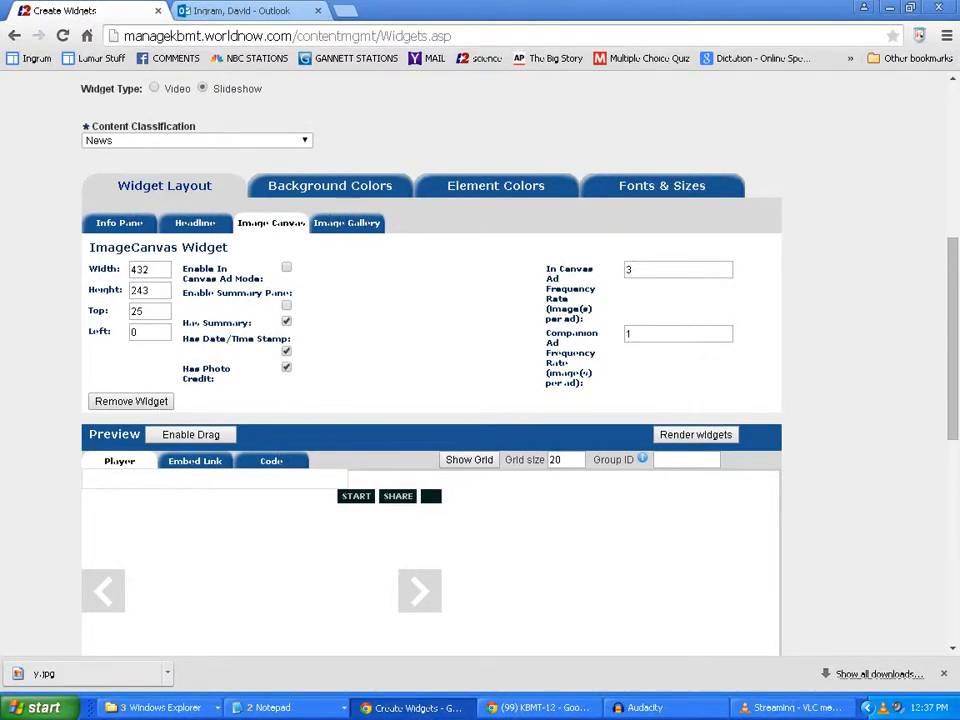
pyautogui.click(347, 223)
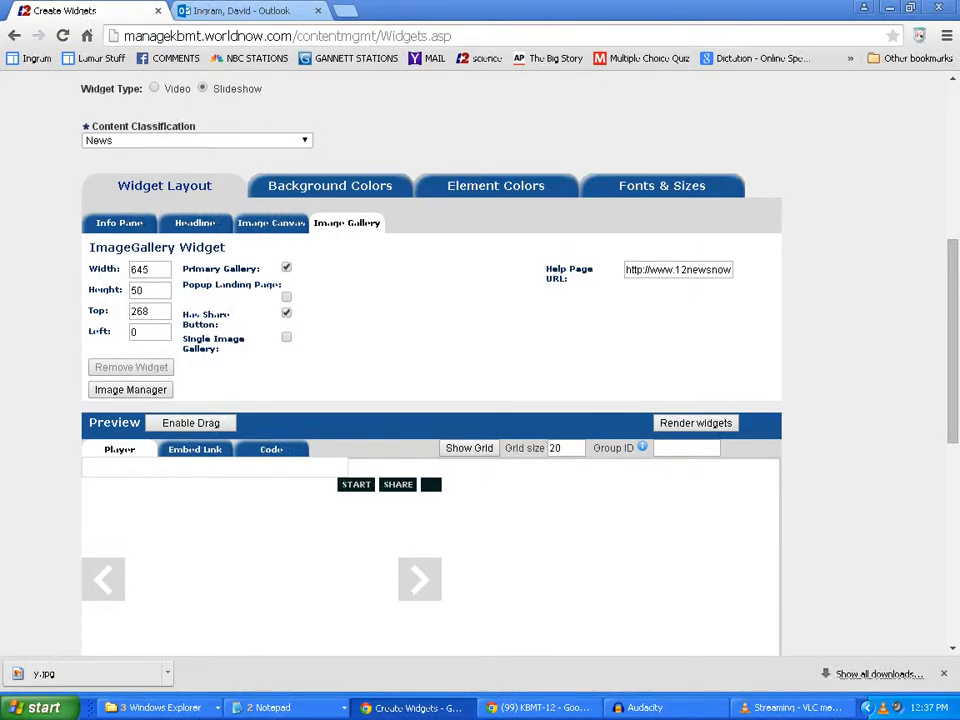
pyautogui.click(271, 223)
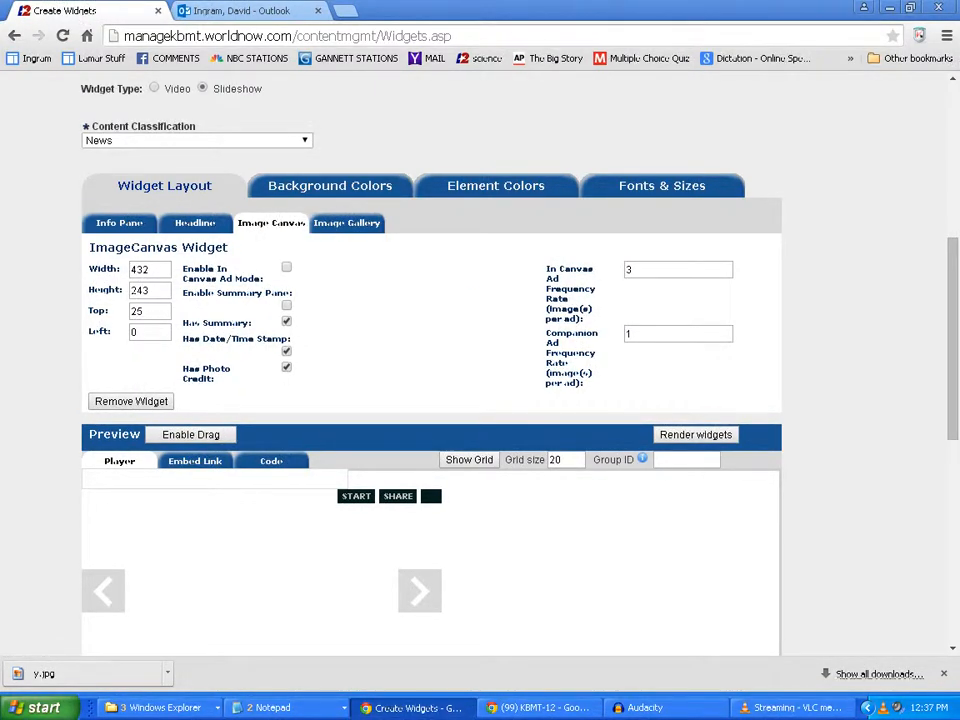
pyautogui.click(195, 223)
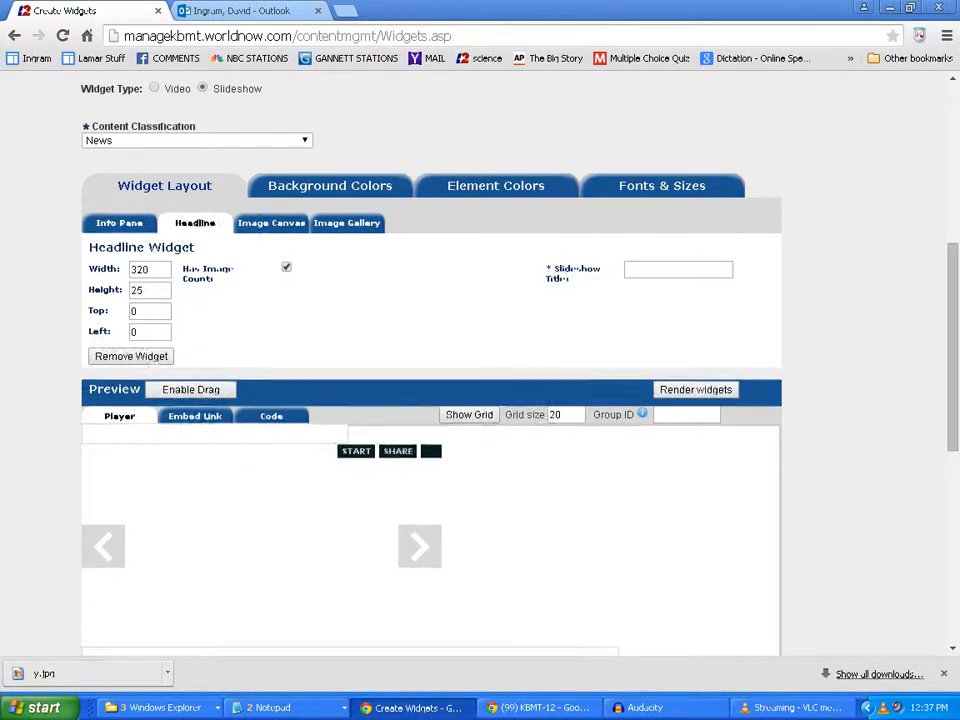
pyautogui.click(119, 223)
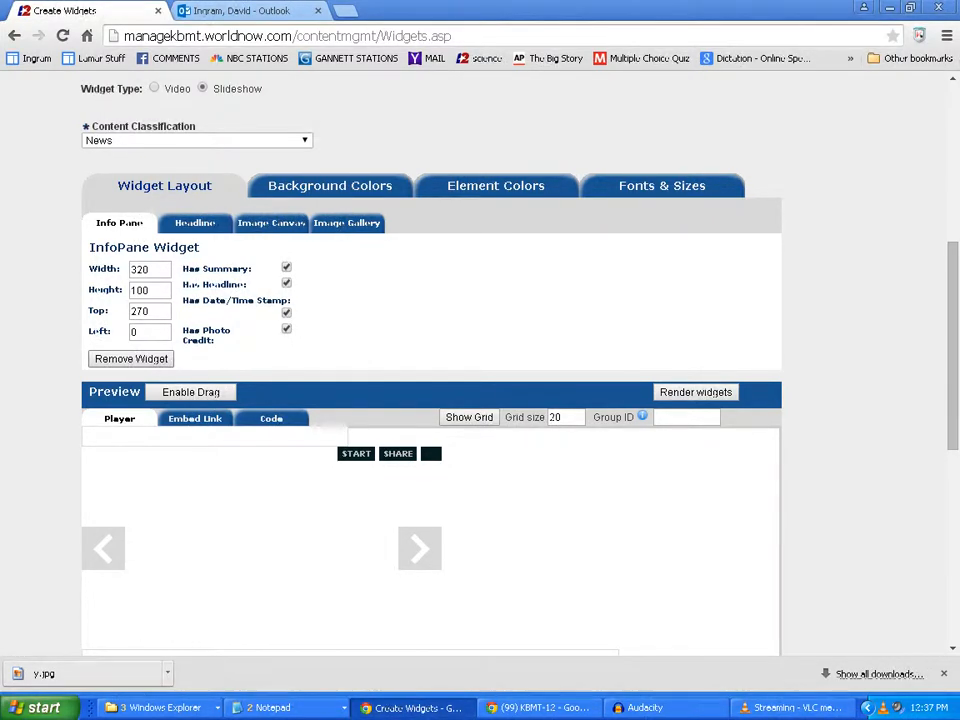
pyautogui.click(131, 359)
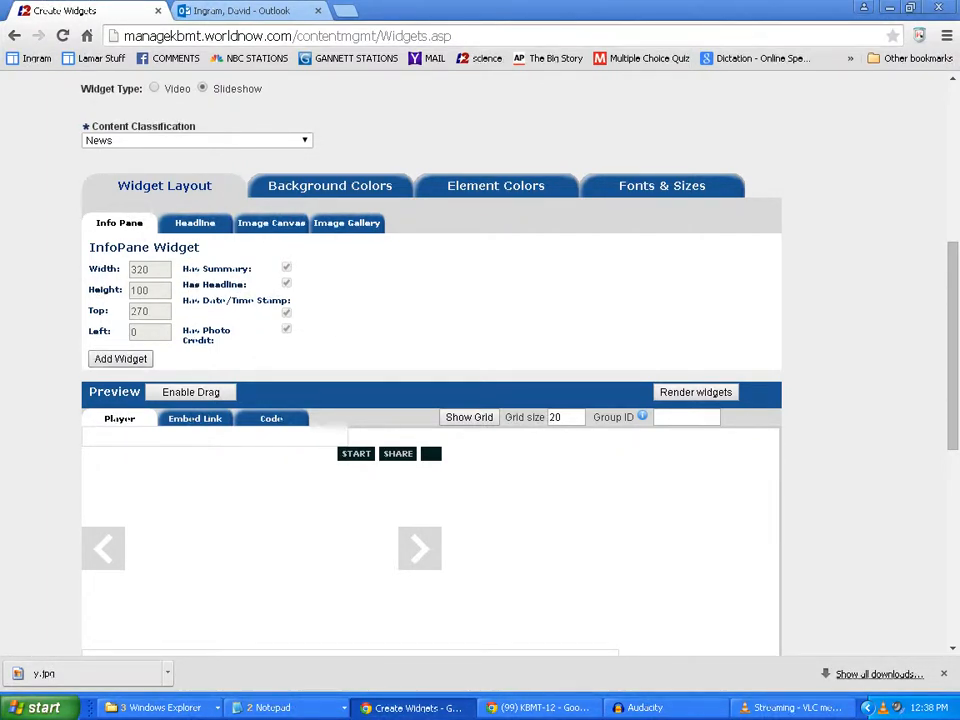
pyautogui.click(195, 223)
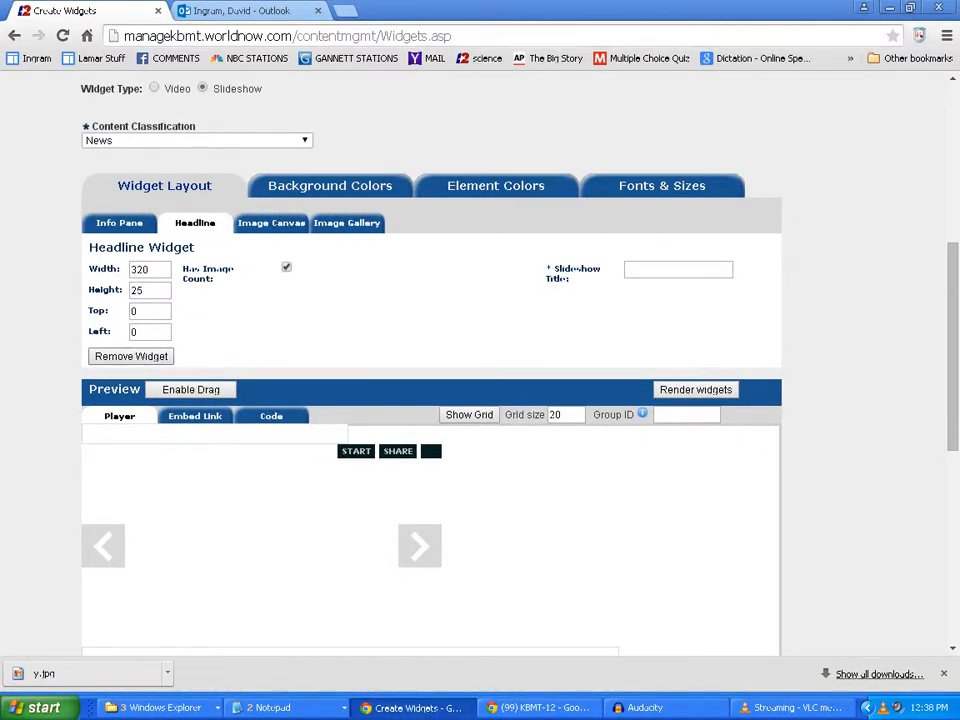
pyautogui.click(131, 357)
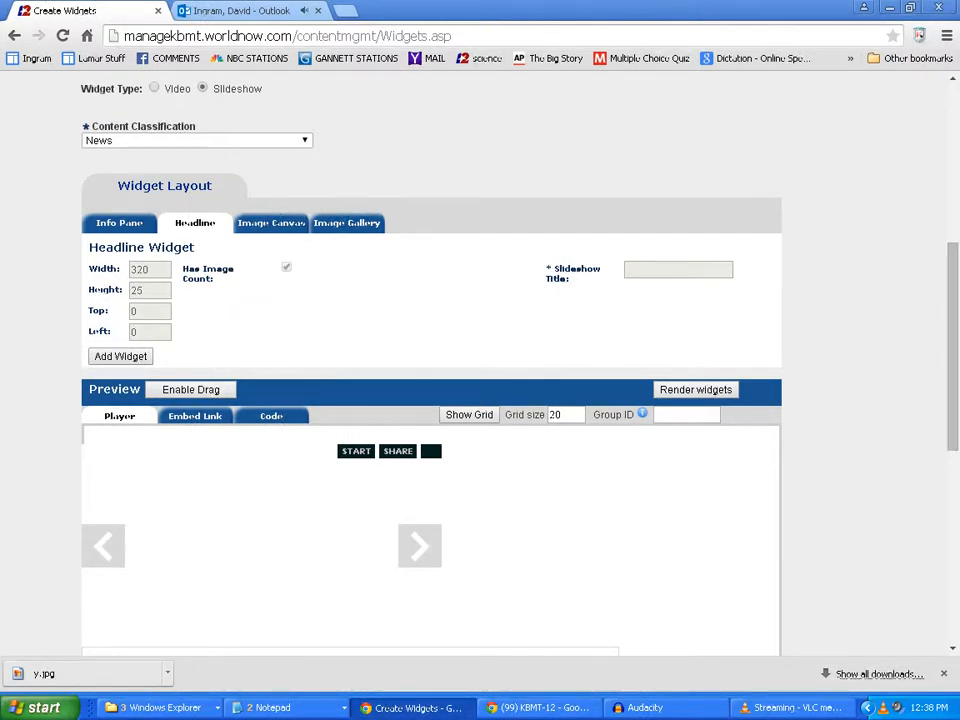
# Open the Image Gallery's image manager and choose the Local File System as the import source
pyautogui.click(271, 223)
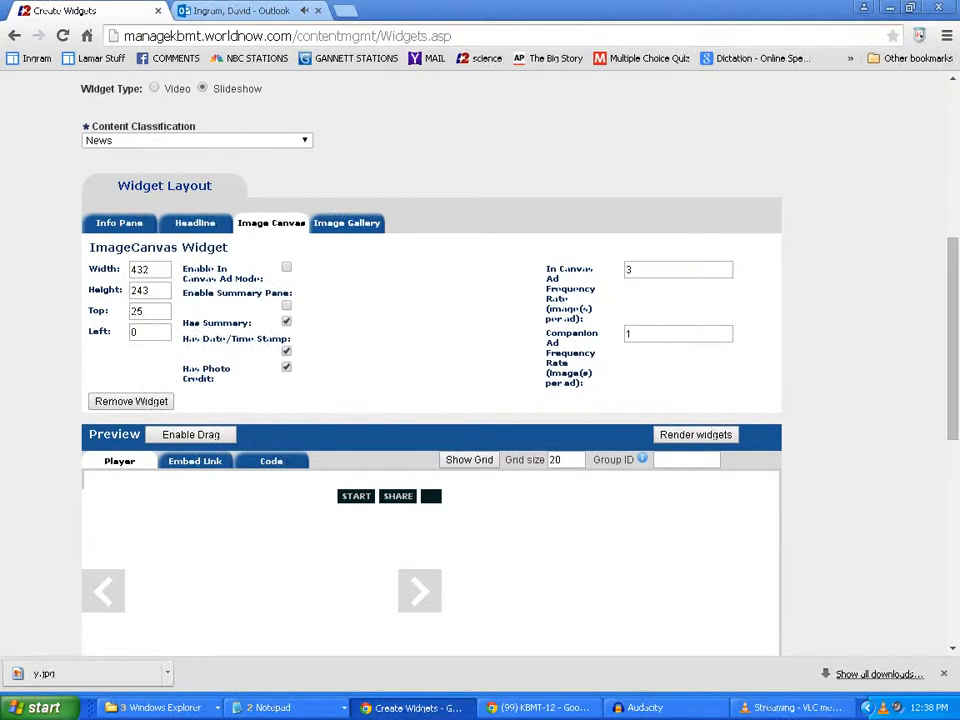
pyautogui.click(347, 223)
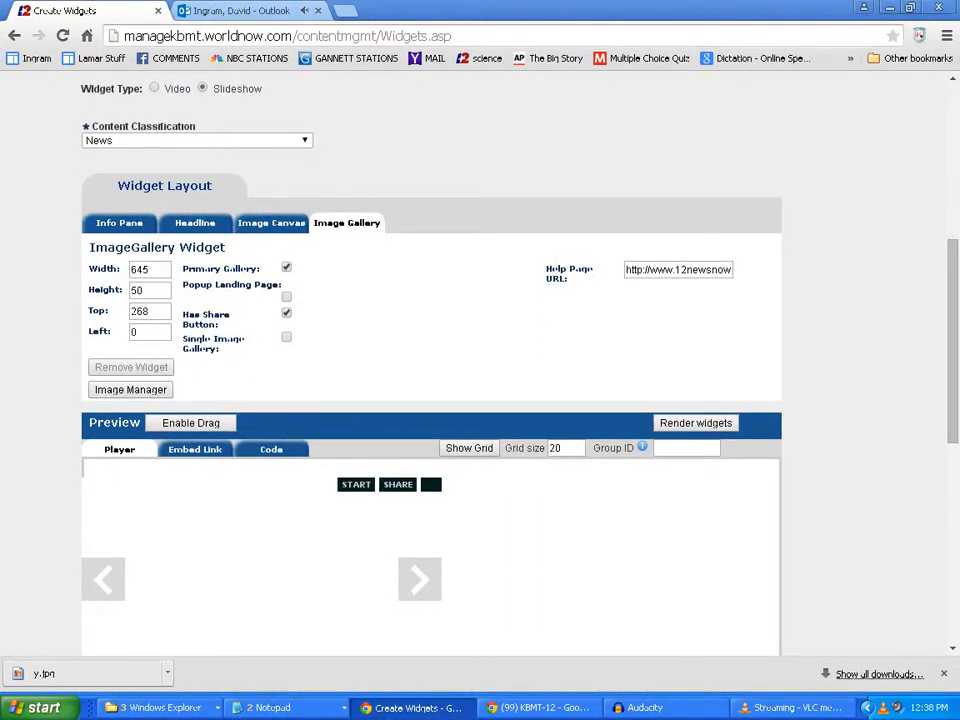
pyautogui.scroll(-1, 430, 360)
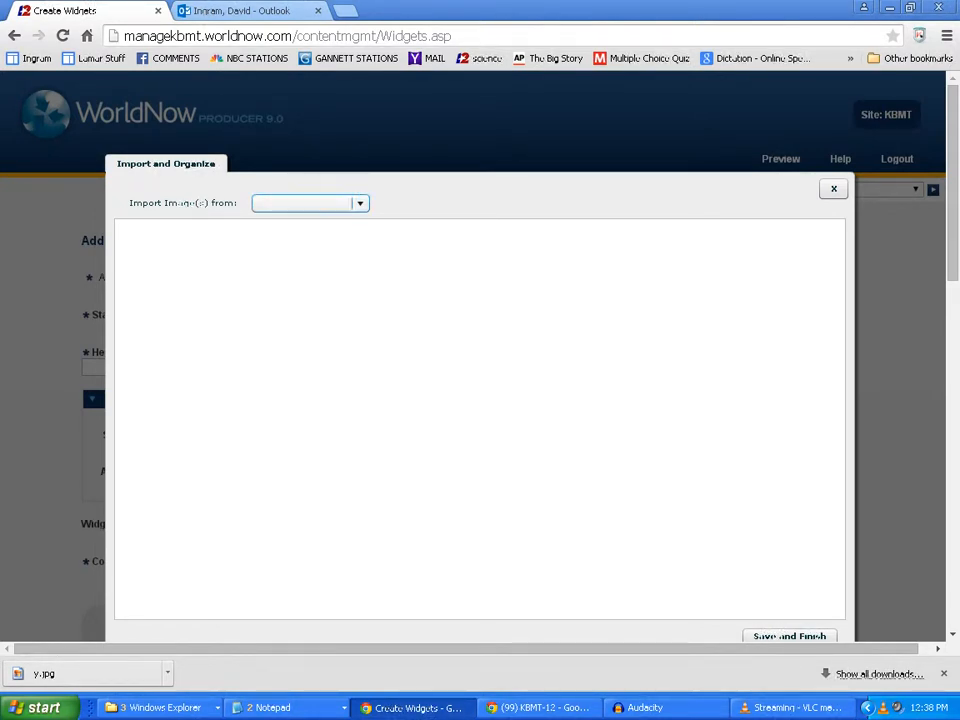
pyautogui.click(360, 203)
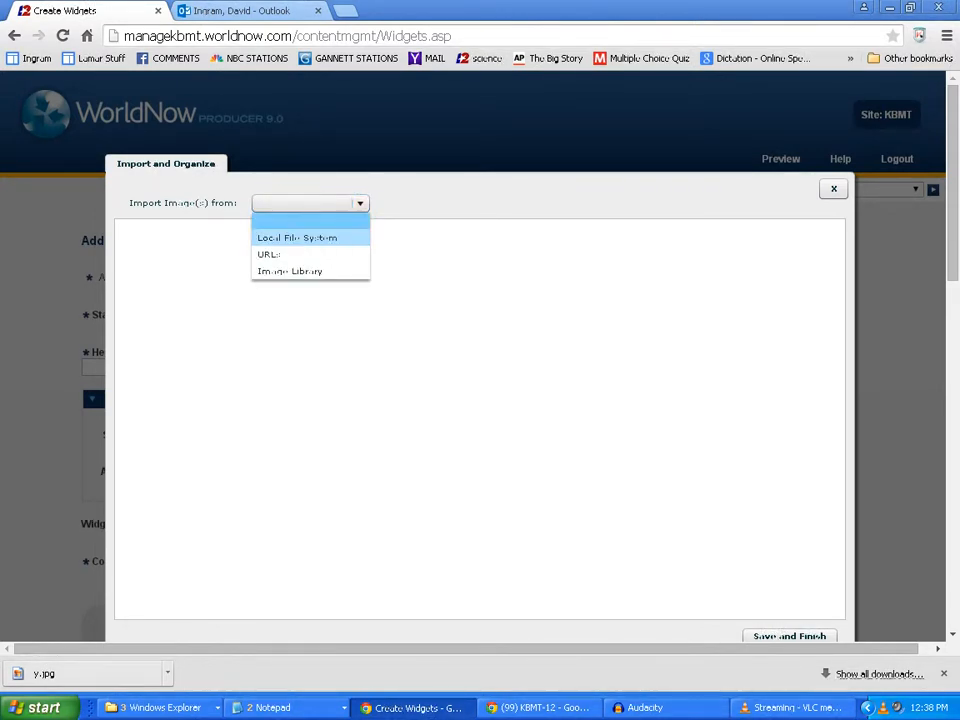
pyautogui.click(297, 237)
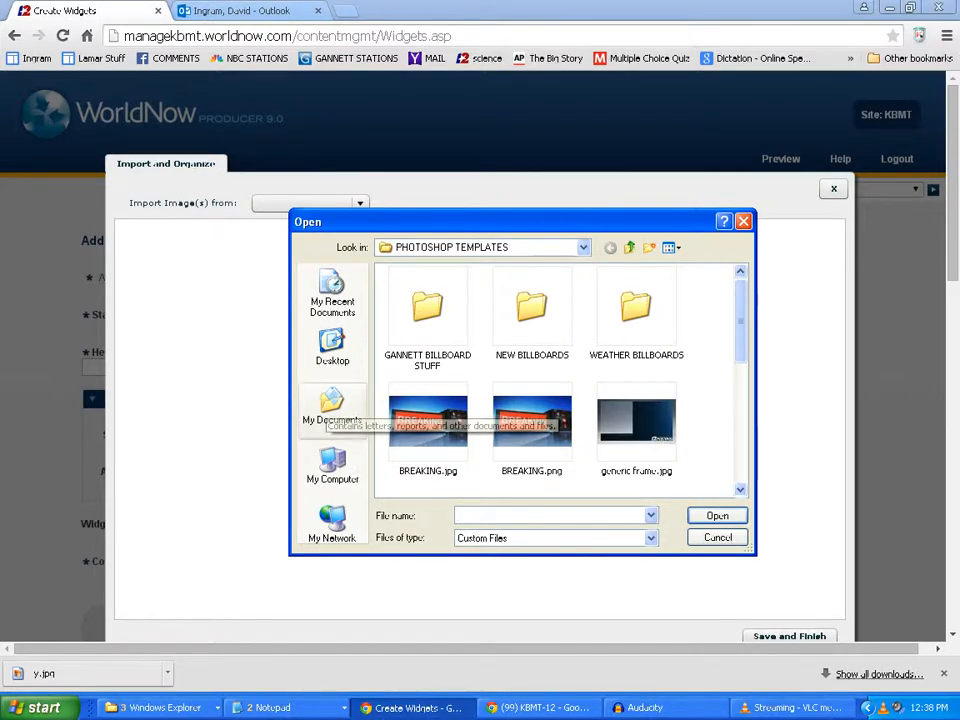
# Import all the images from the VIDEO SNAPS folder inside A MISC IMPORTANT STUFF in My Documents
pyautogui.click(332, 405)
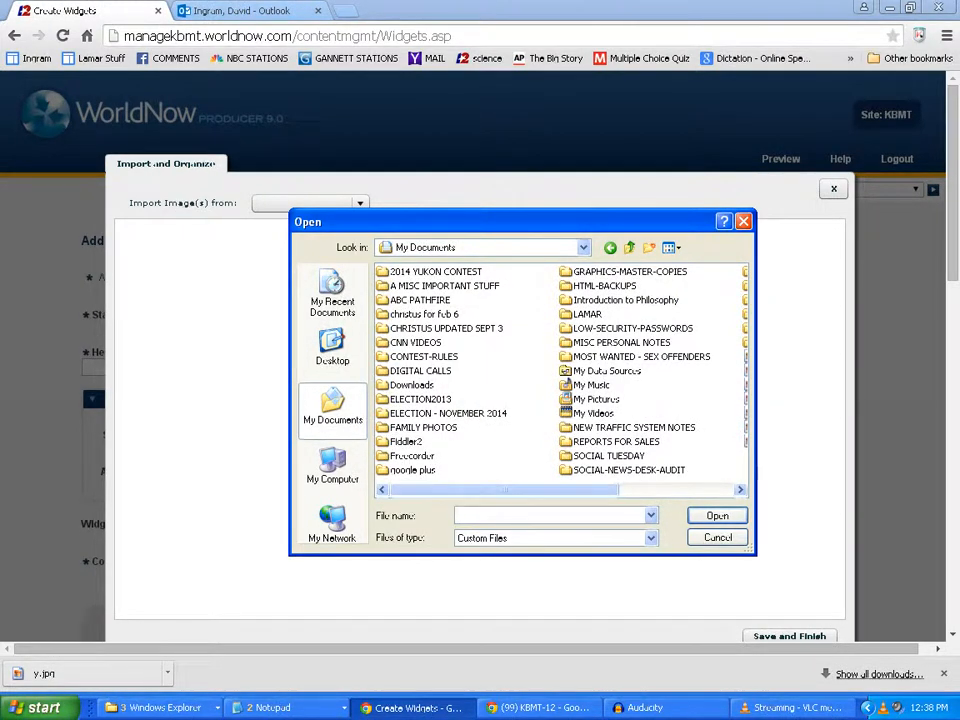
pyautogui.doubleClick(444, 285)
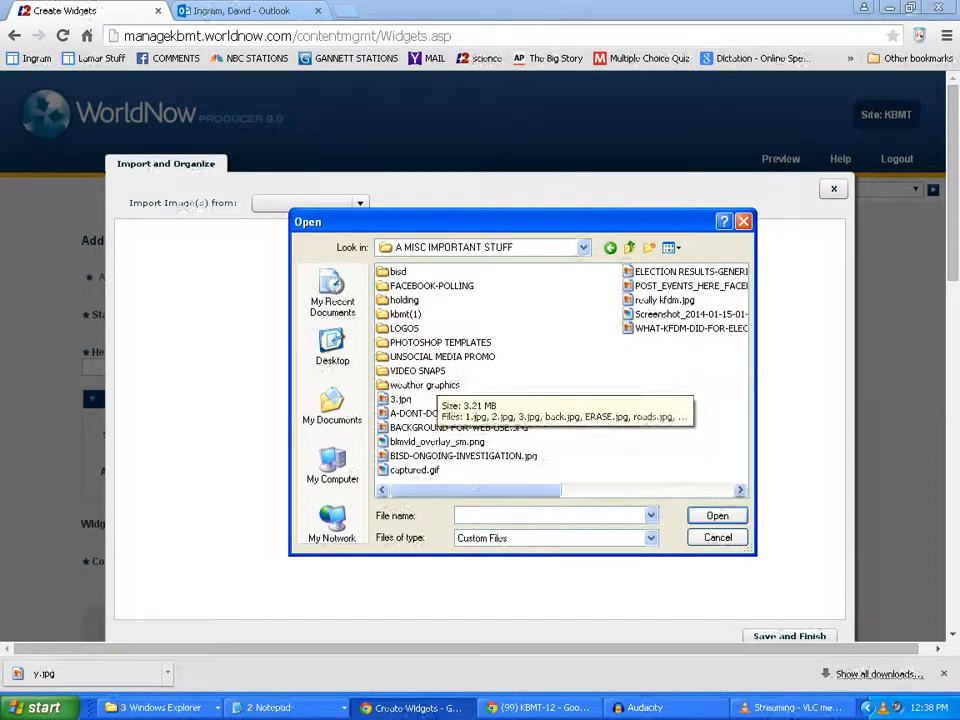
pyautogui.doubleClick(417, 370)
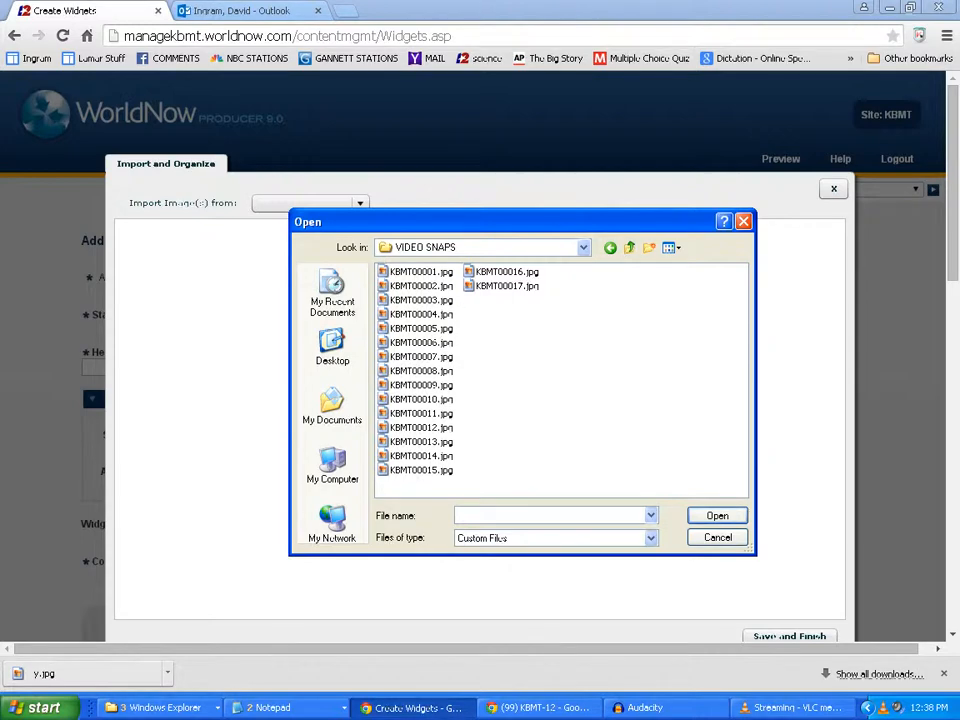
pyautogui.click(420, 328)
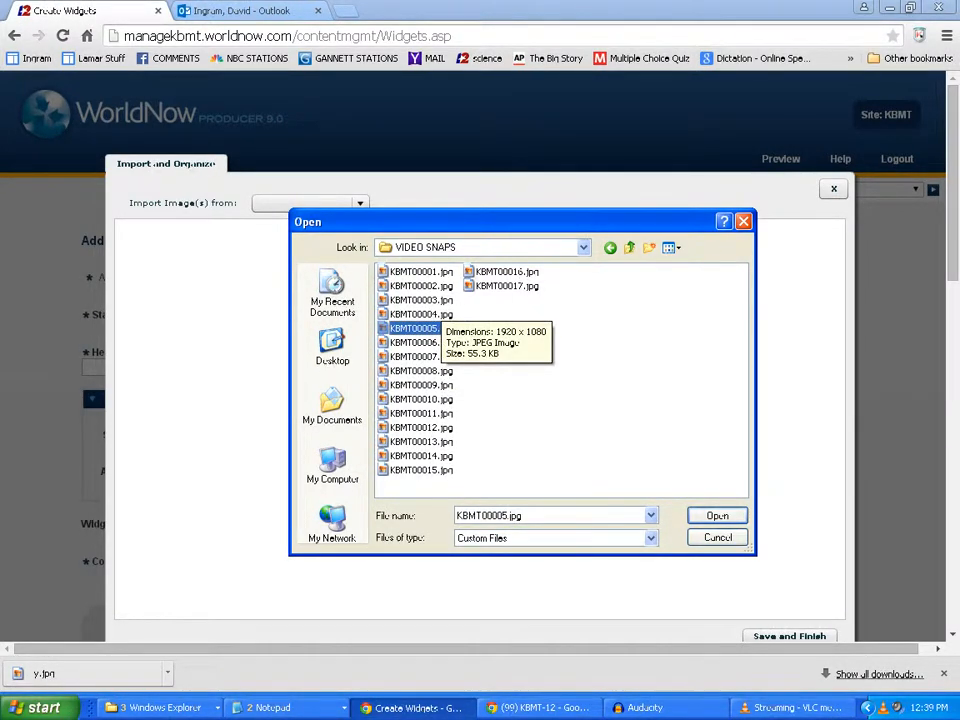
pyautogui.hotkey('ctrl', 'a')
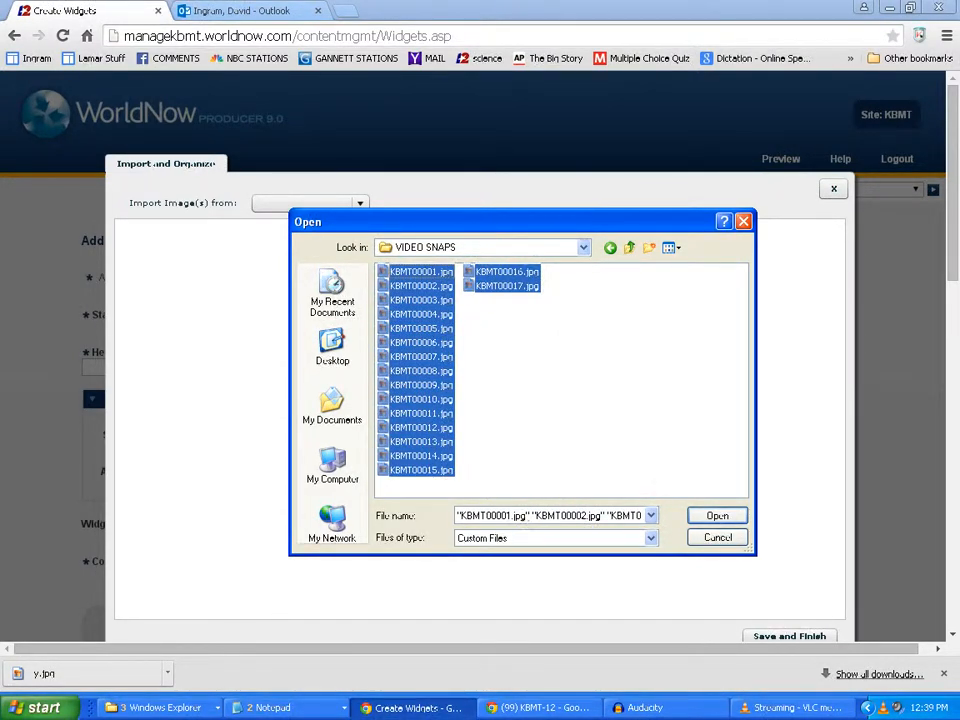
pyautogui.press('Return')
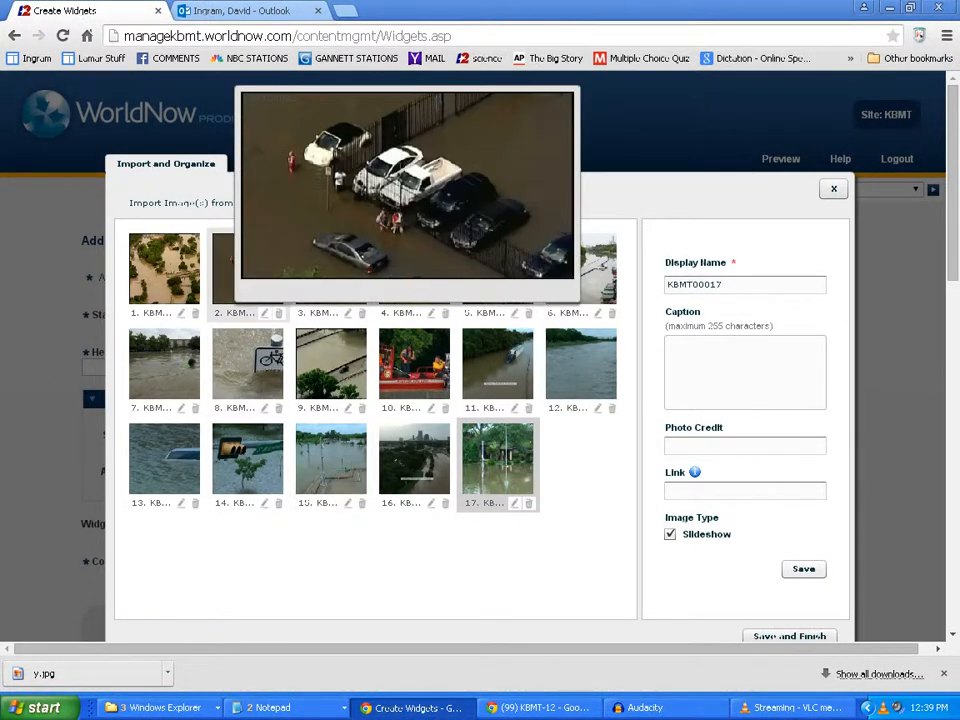
# Rearrange the slideshow images: flooded cars first, bicycle sign second, people in the truck fourth, and image KBMT00017 ninth
pyautogui.moveTo(142, 281); pyautogui.dragTo(134, 281)
pyautogui.moveTo(236, 345); pyautogui.dragTo(232, 292)
pyautogui.moveTo(430, 288); pyautogui.dragTo(300, 281)
pyautogui.moveTo(508, 278); pyautogui.dragTo(386, 280)
pyautogui.moveTo(492, 456); pyautogui.dragTo(304, 367)
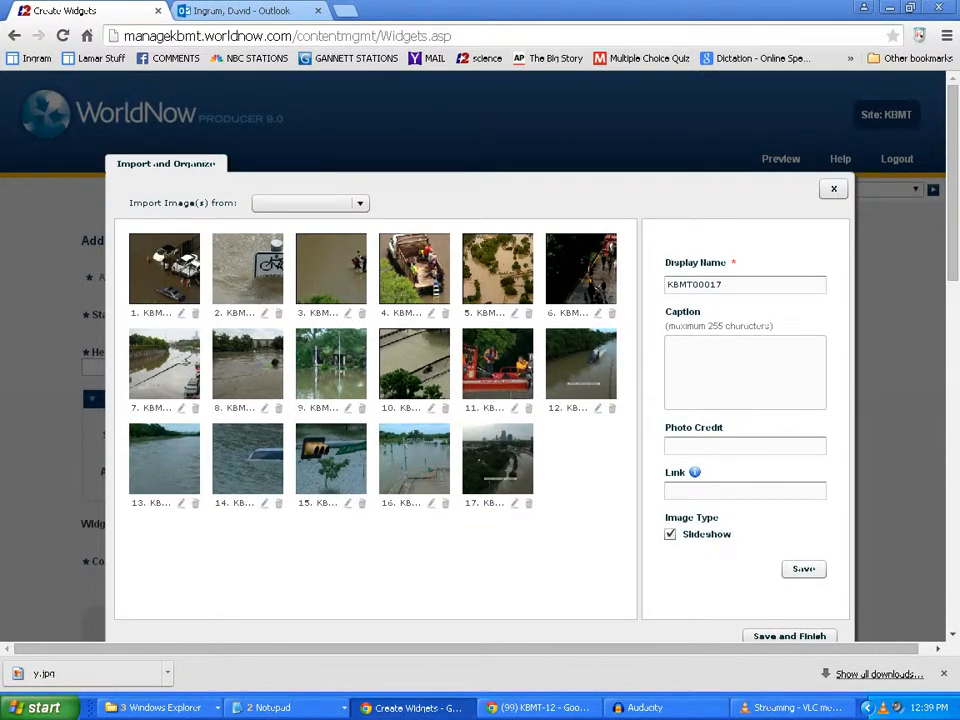
# Save the details of image KBMT00017, then save and finish the slideshow content and acknowledge the upload
pyautogui.scroll(-1, 188, 119)
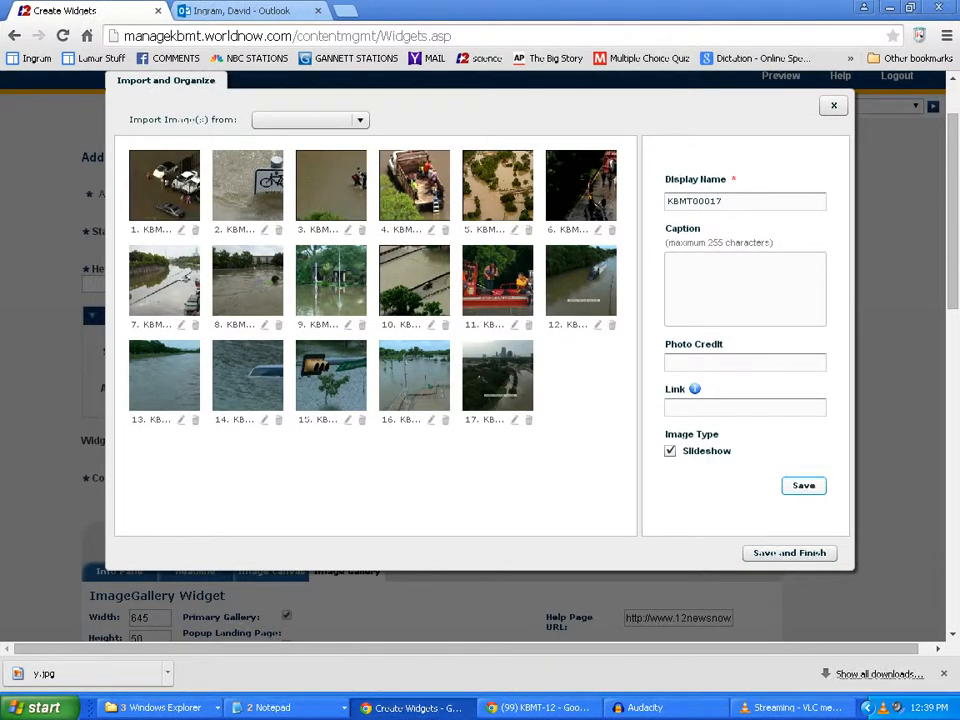
pyautogui.click(803, 486)
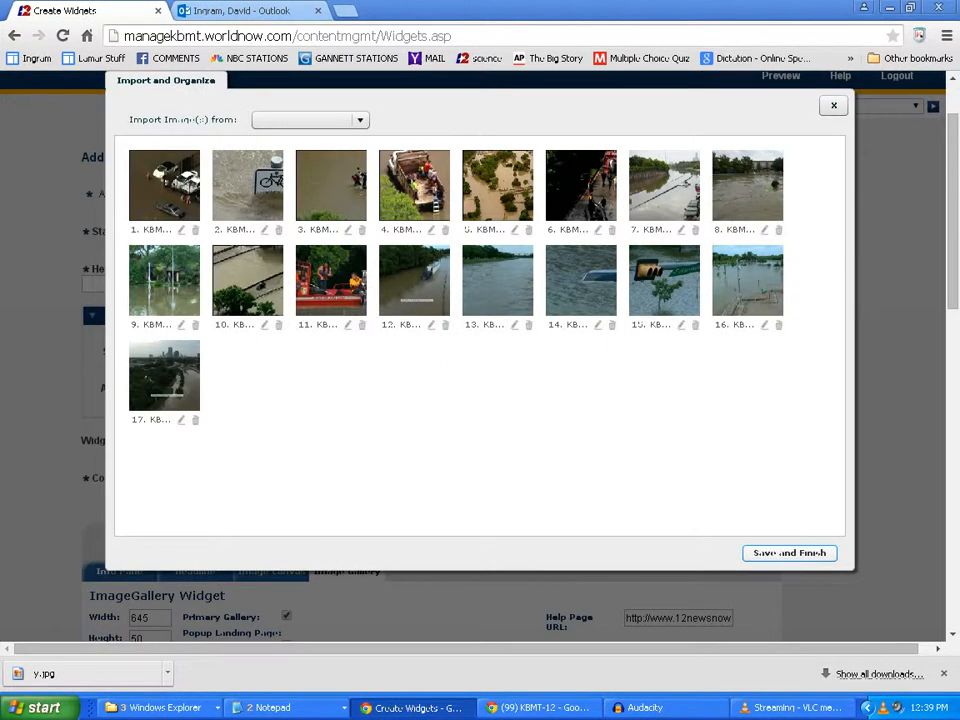
pyautogui.click(789, 553)
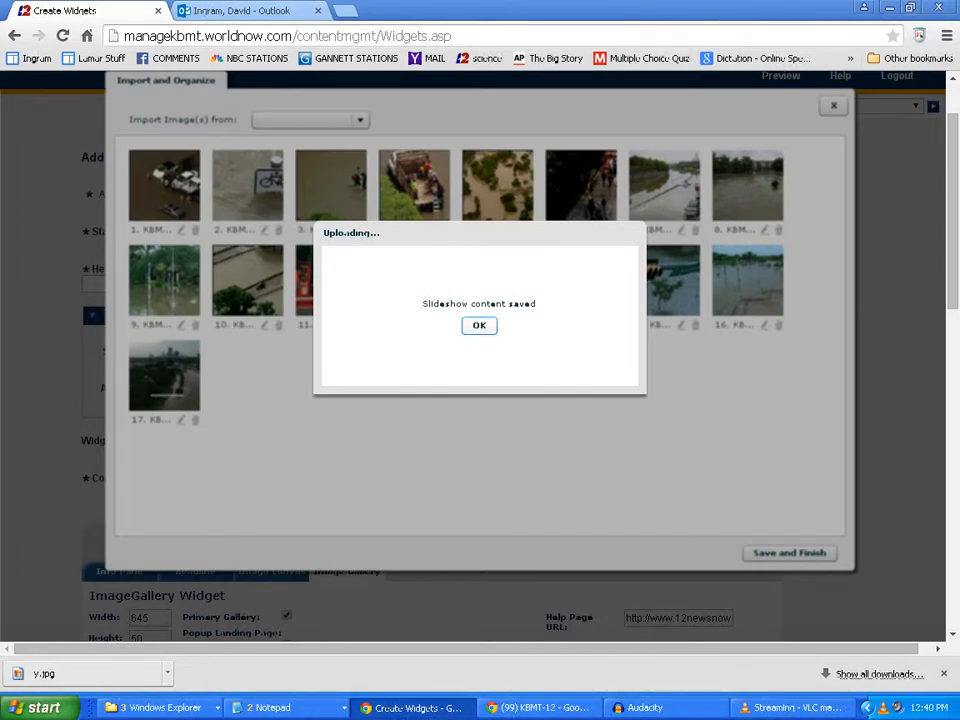
pyautogui.click(479, 325)
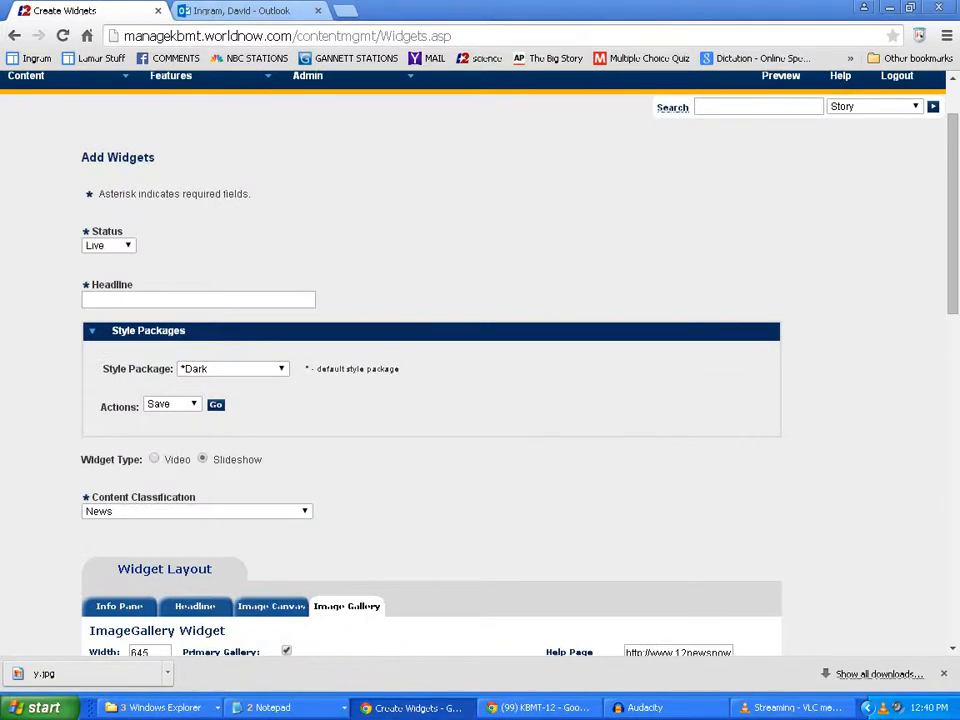
pyautogui.scroll(-6, 430, 380)
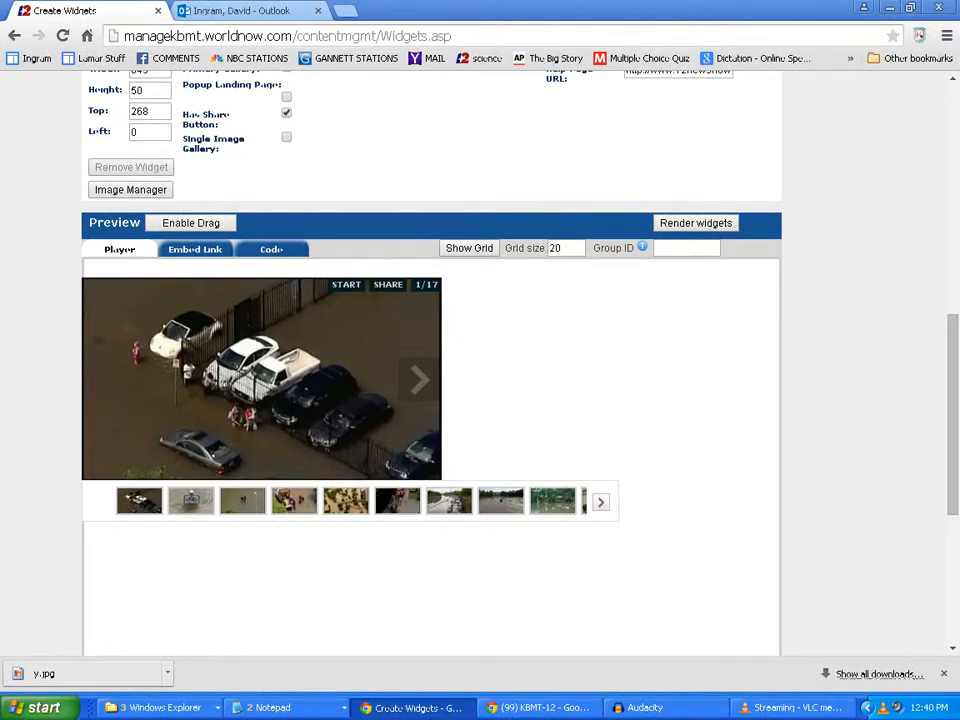
# Set the Image Gallery widget's height to 75 and its top position to 360
pyautogui.scroll(1, 430, 370)
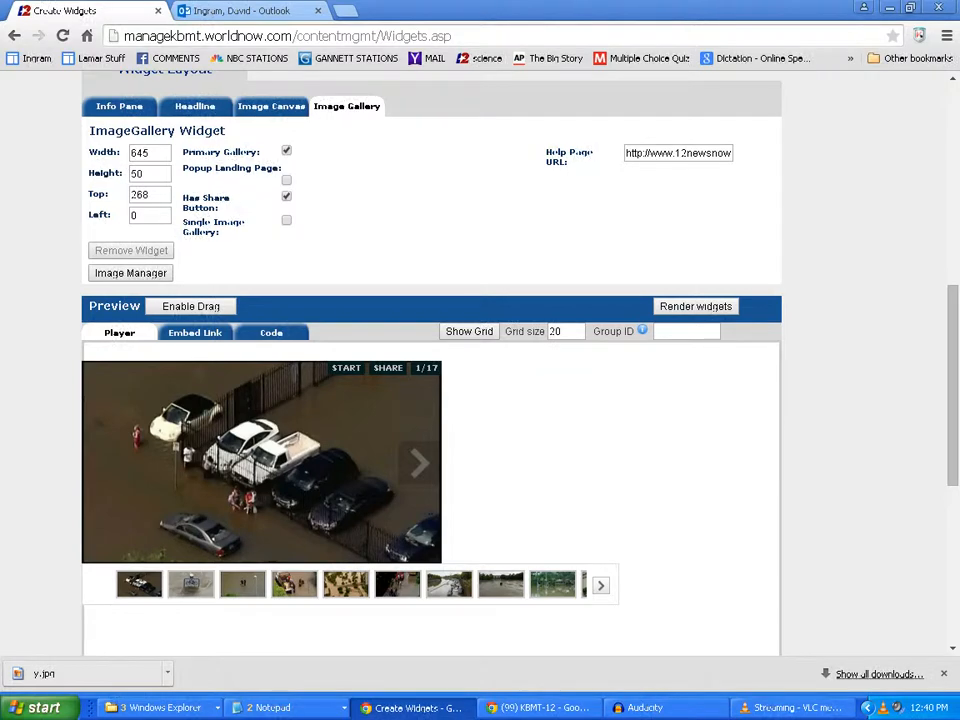
pyautogui.moveTo(89, 131); pyautogui.dragTo(226, 131)
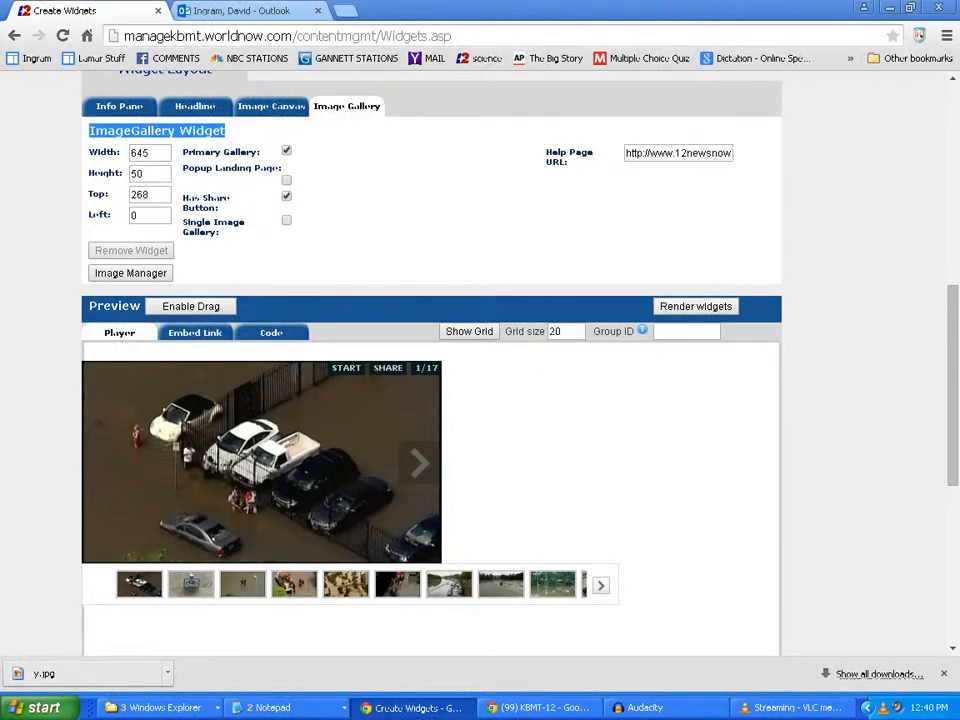
pyautogui.moveTo(150, 153); pyautogui.dragTo(130, 153)
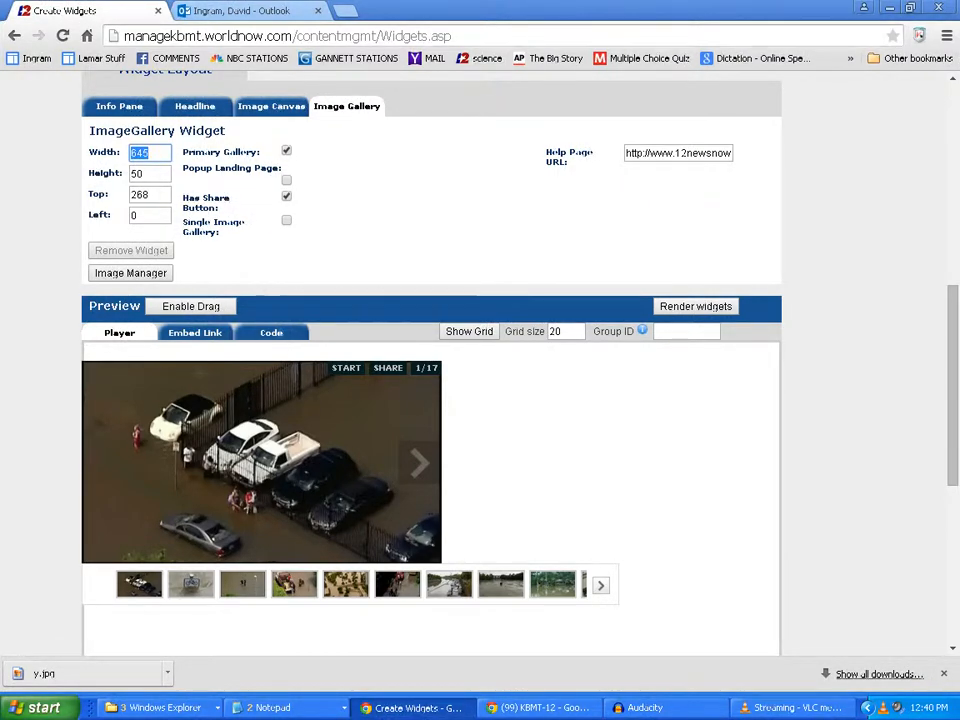
pyautogui.press('Tab')
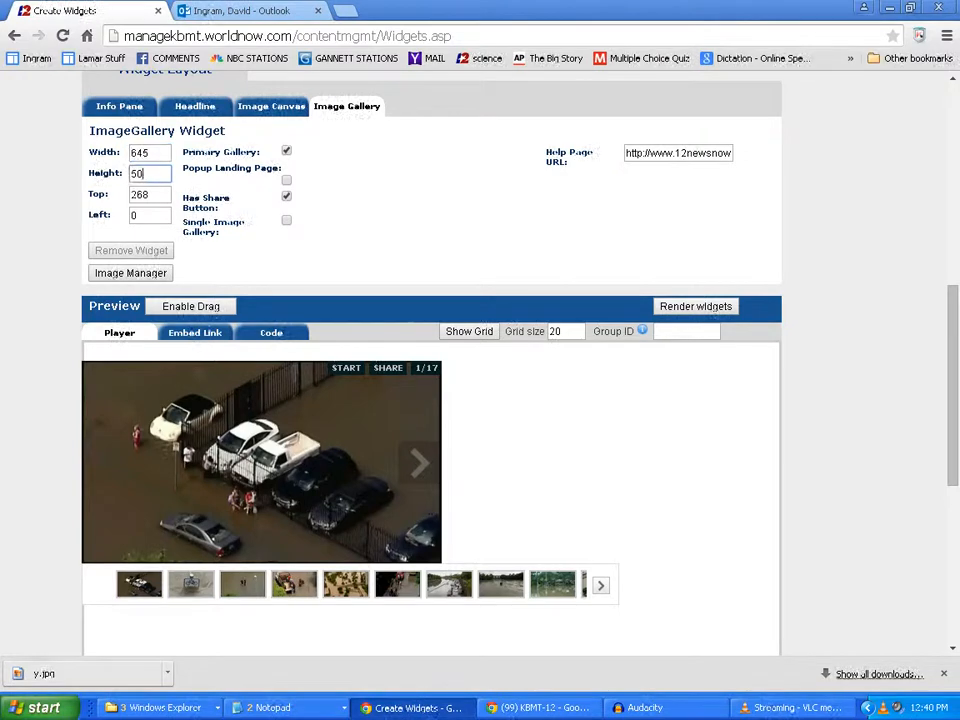
pyautogui.write('75')
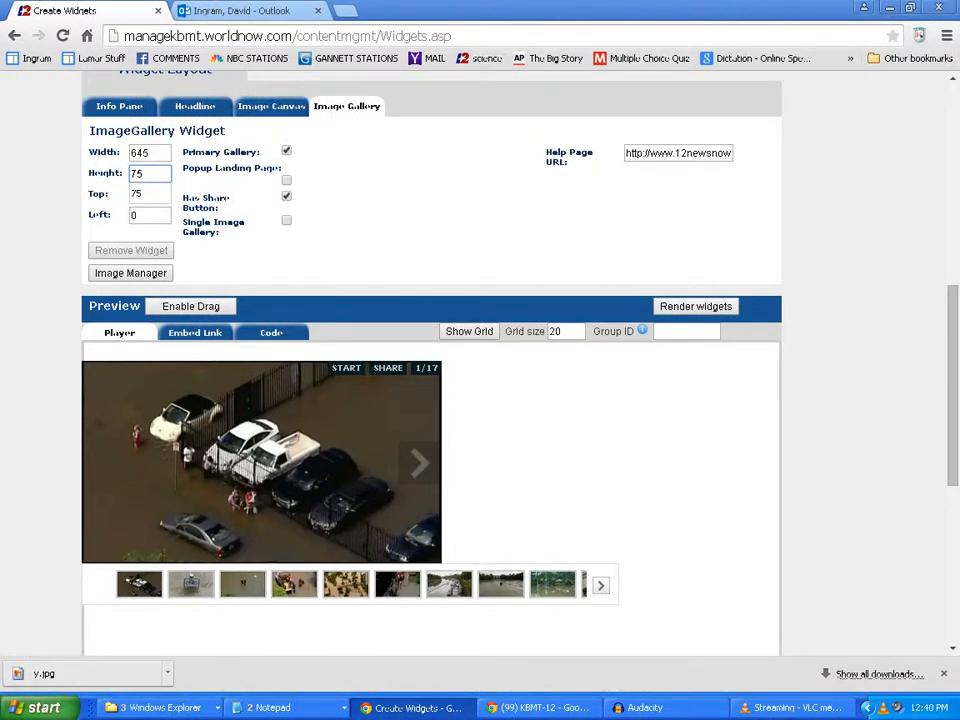
pyautogui.press('Tab')
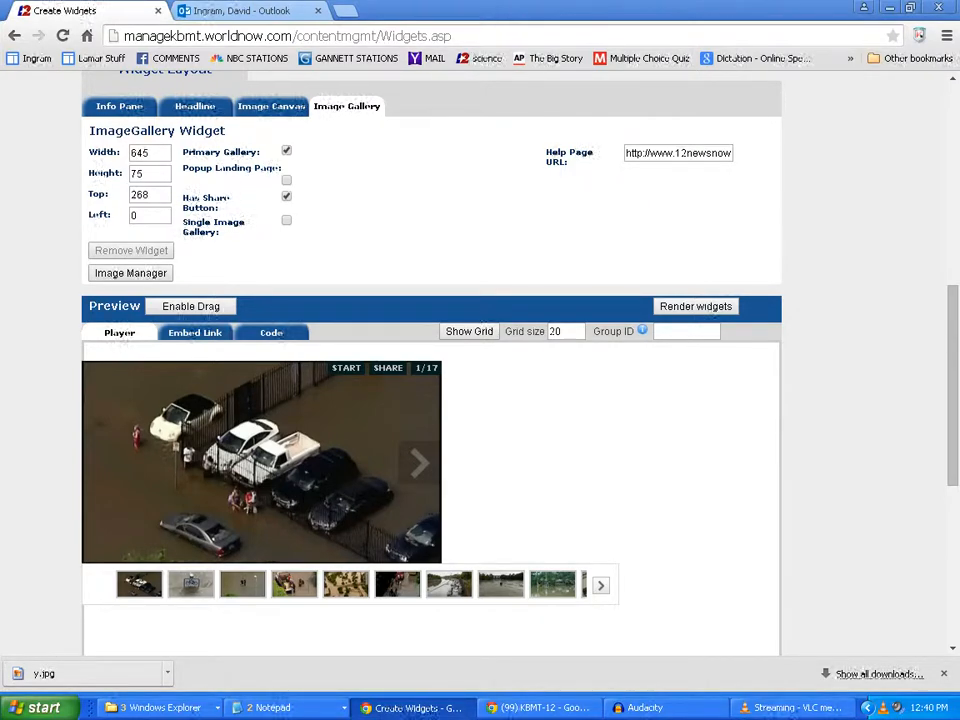
pyautogui.doubleClick(140, 195)
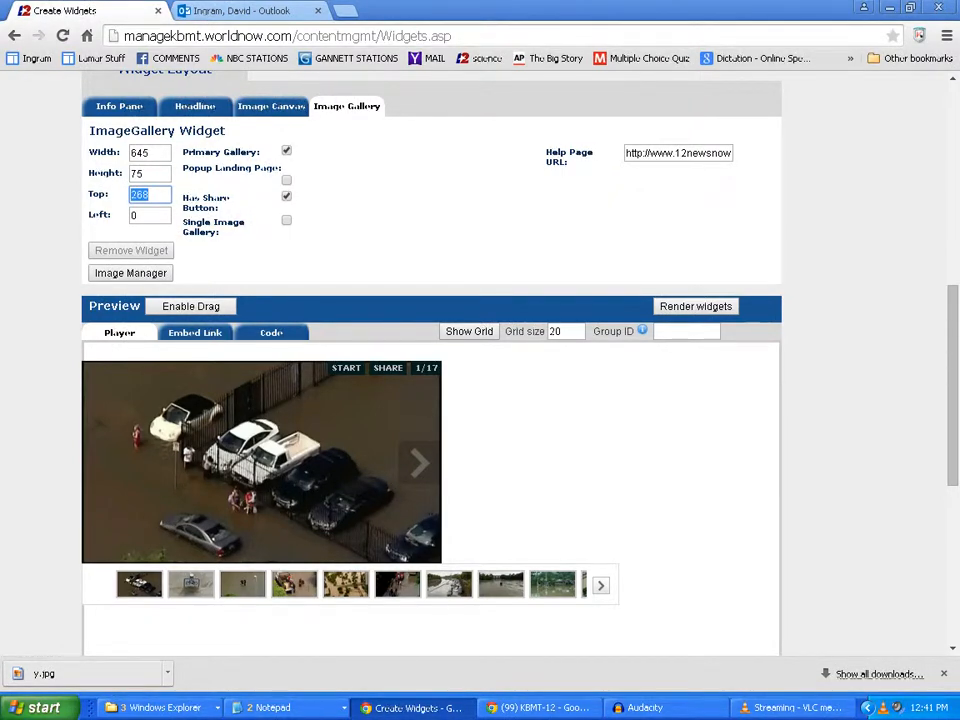
pyautogui.write('360')
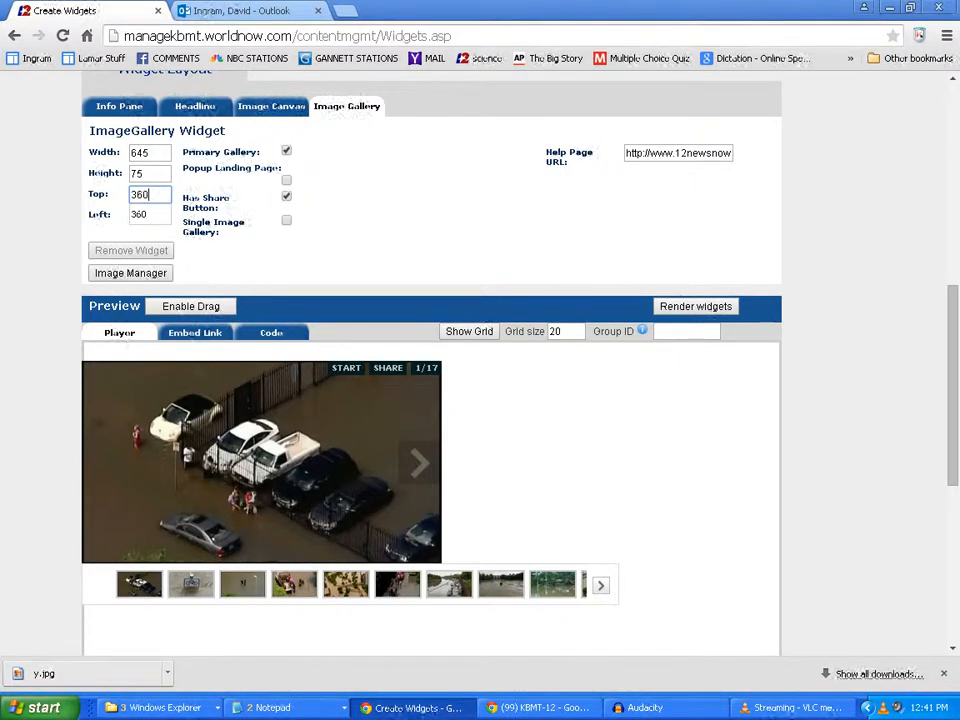
pyautogui.press('Tab')
pyautogui.write('0')
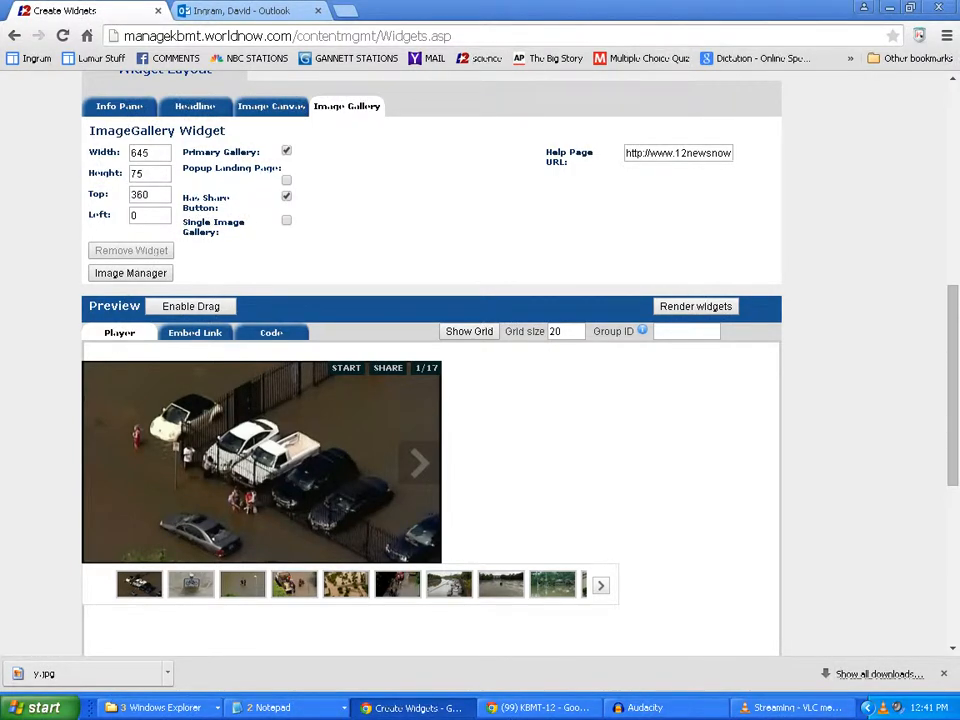
# Resize the Image Canvas widget to a width of 645 and a height of 360
pyautogui.click(271, 107)
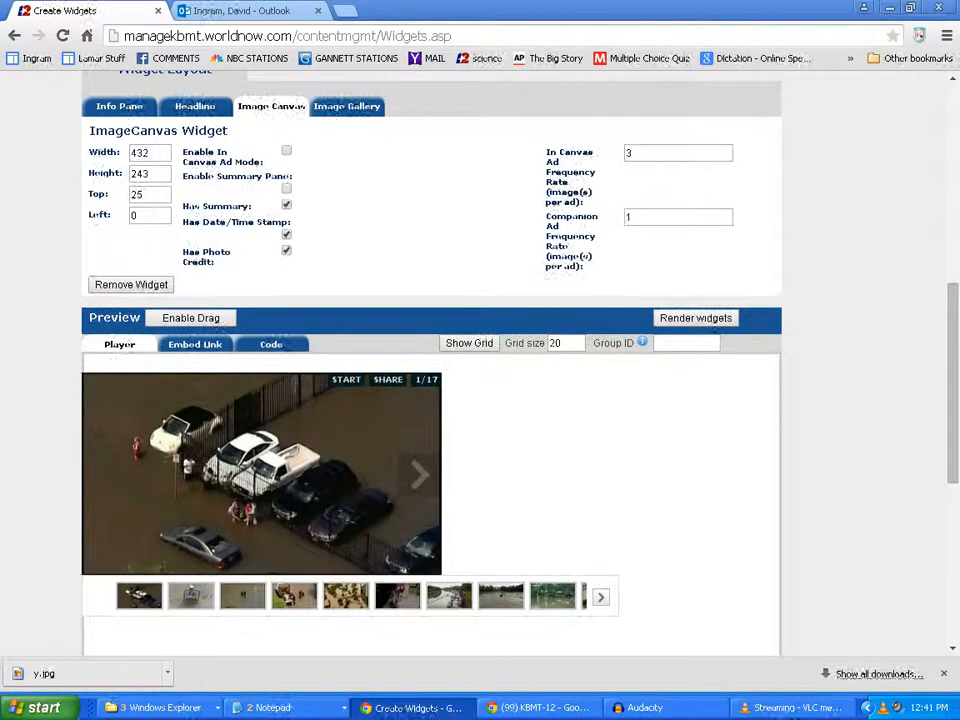
pyautogui.doubleClick(140, 153)
pyautogui.write('645')
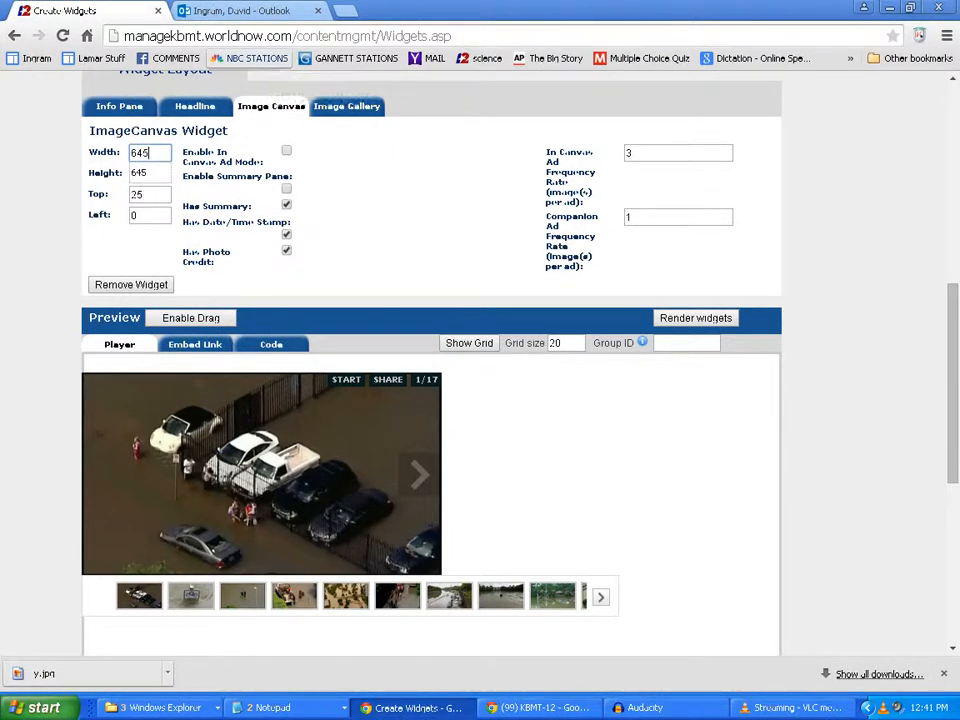
pyautogui.press('Tab')
pyautogui.write('243')
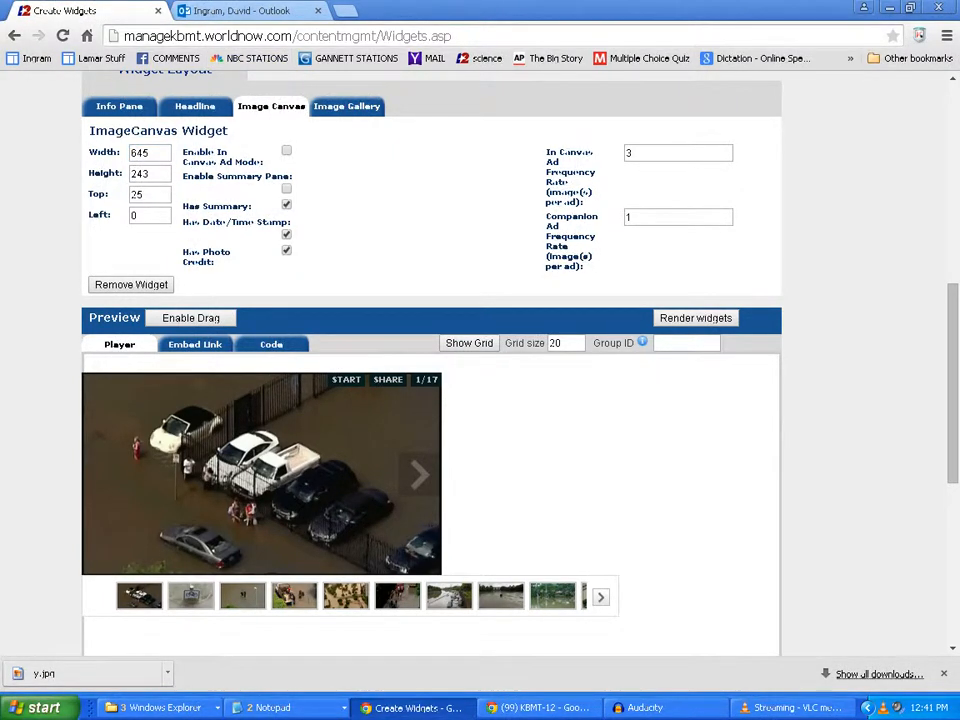
pyautogui.doubleClick(140, 174)
pyautogui.write('360')
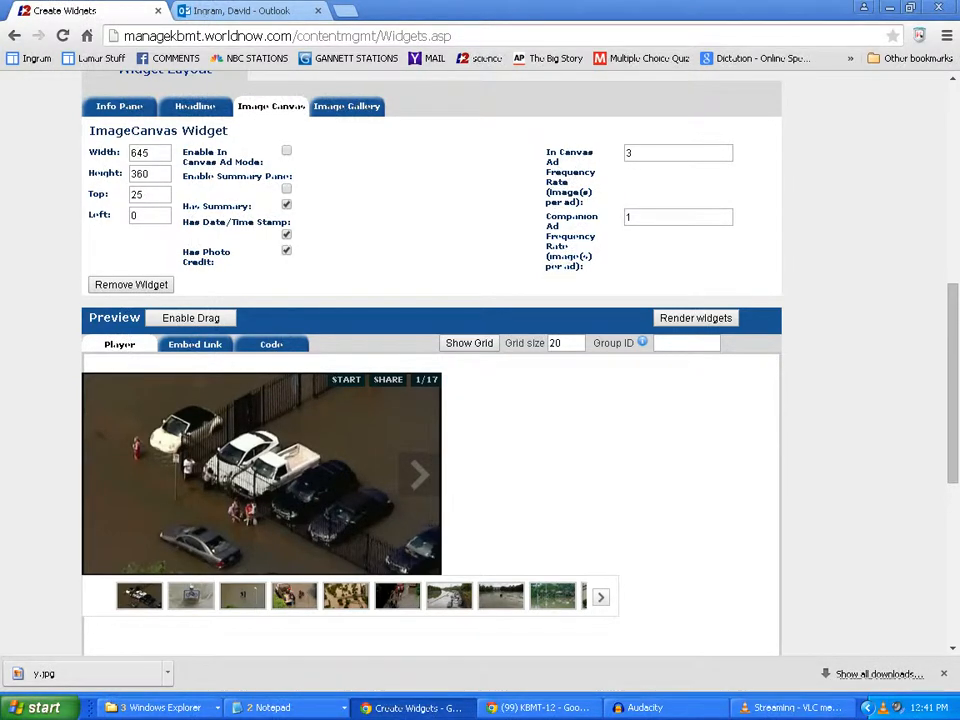
# Set the Image Canvas widget's top position to 0 and render the widgets in the preview
pyautogui.doubleClick(137, 195)
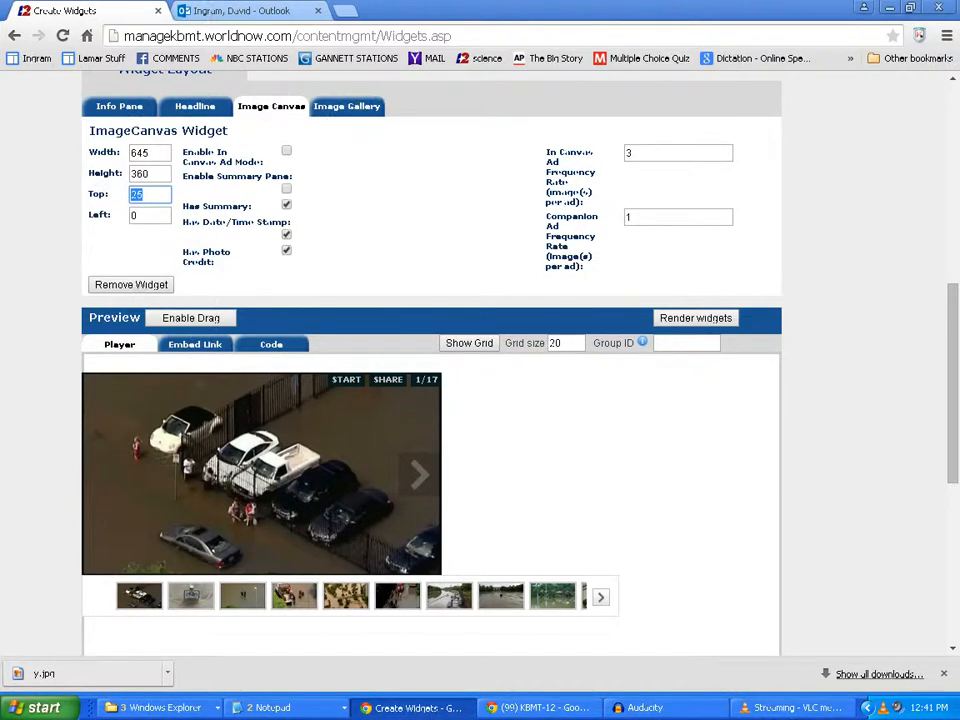
pyautogui.write('0')
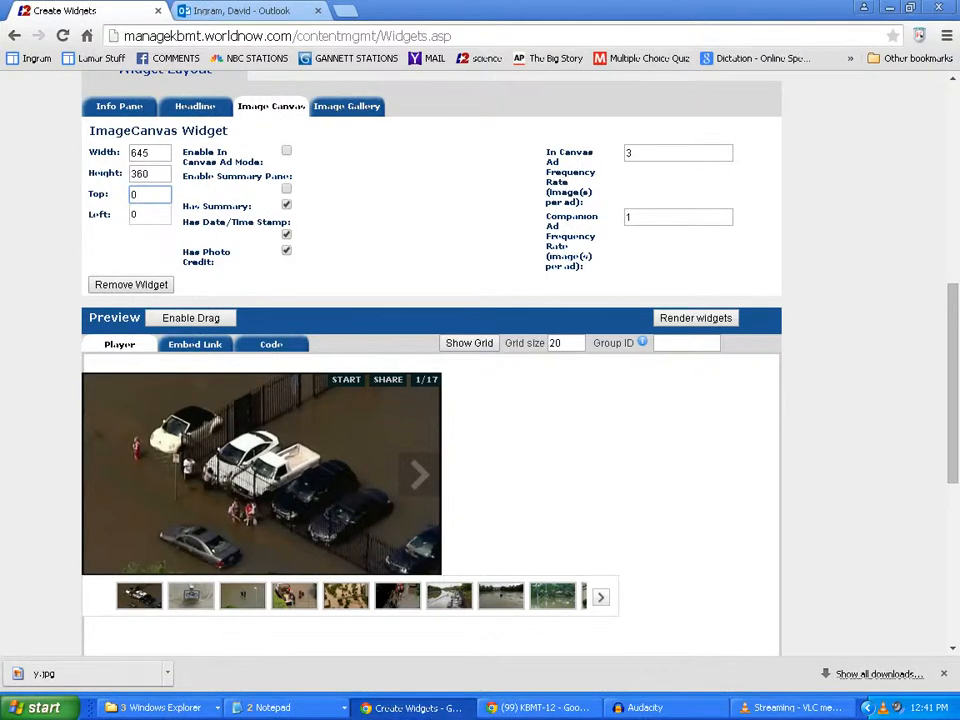
pyautogui.click(696, 318)
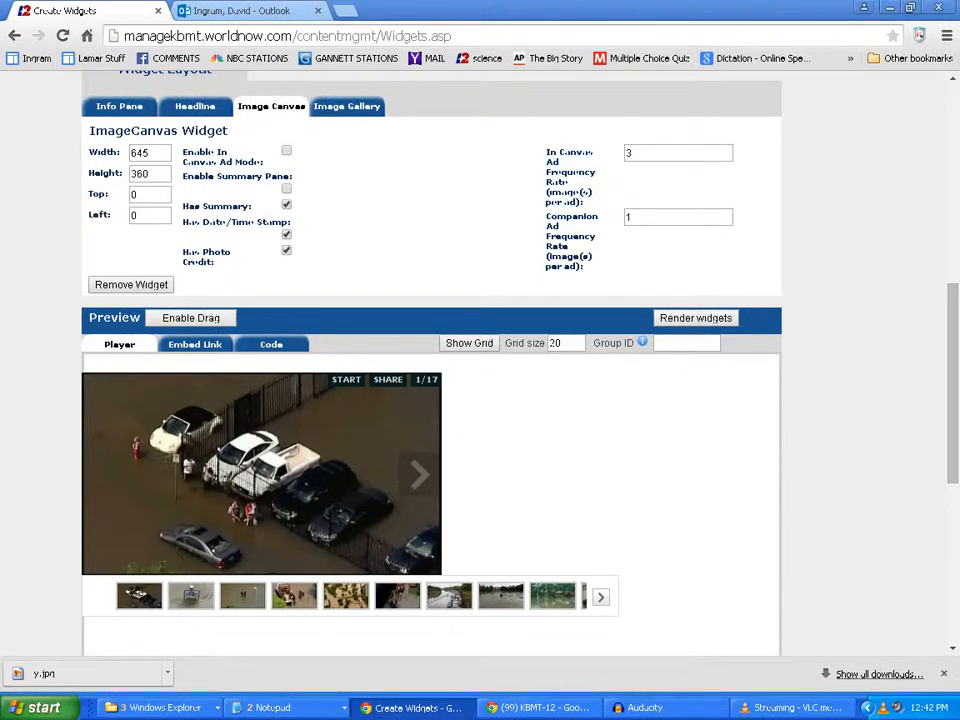
pyautogui.scroll(-2, 430, 400)
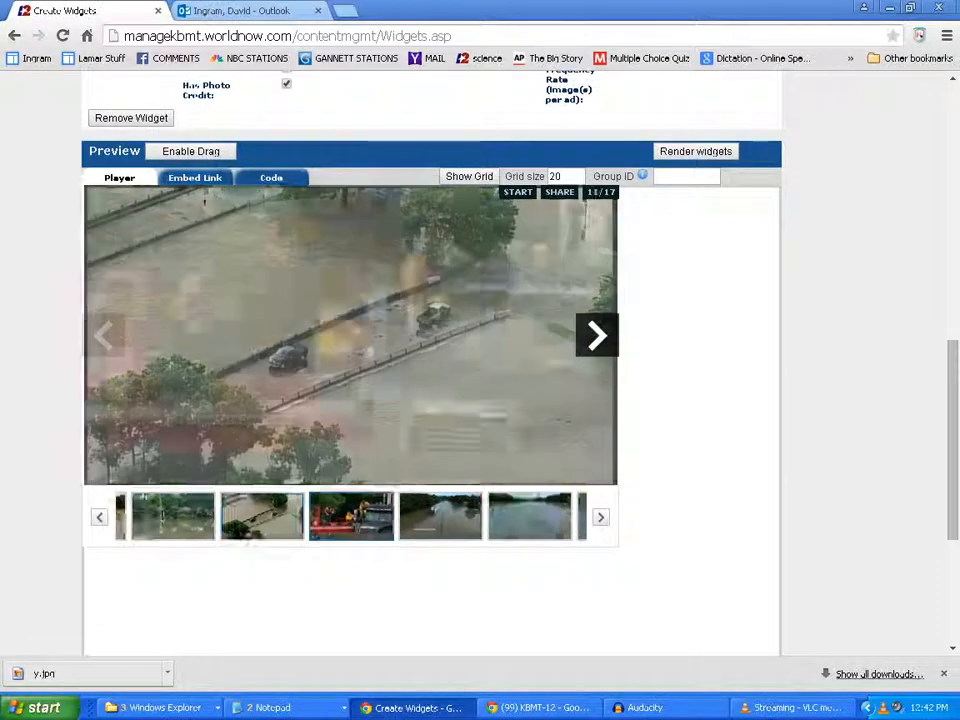
# Choose Save and Assign To Story as the action for the widget
pyautogui.scroll(-3, 430, 360)
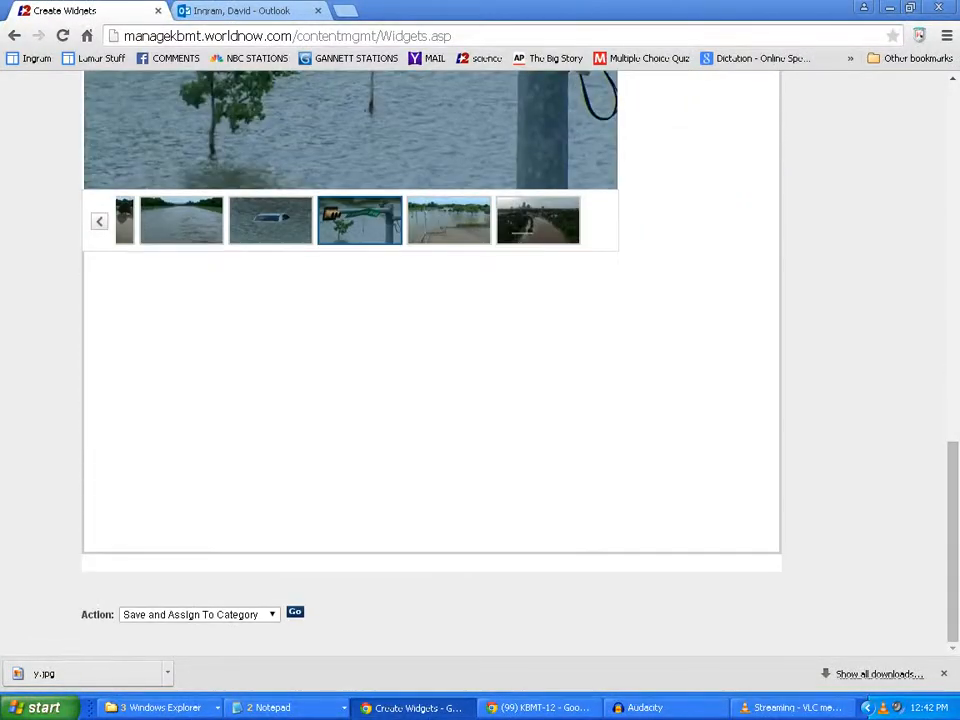
pyautogui.click(199, 614)
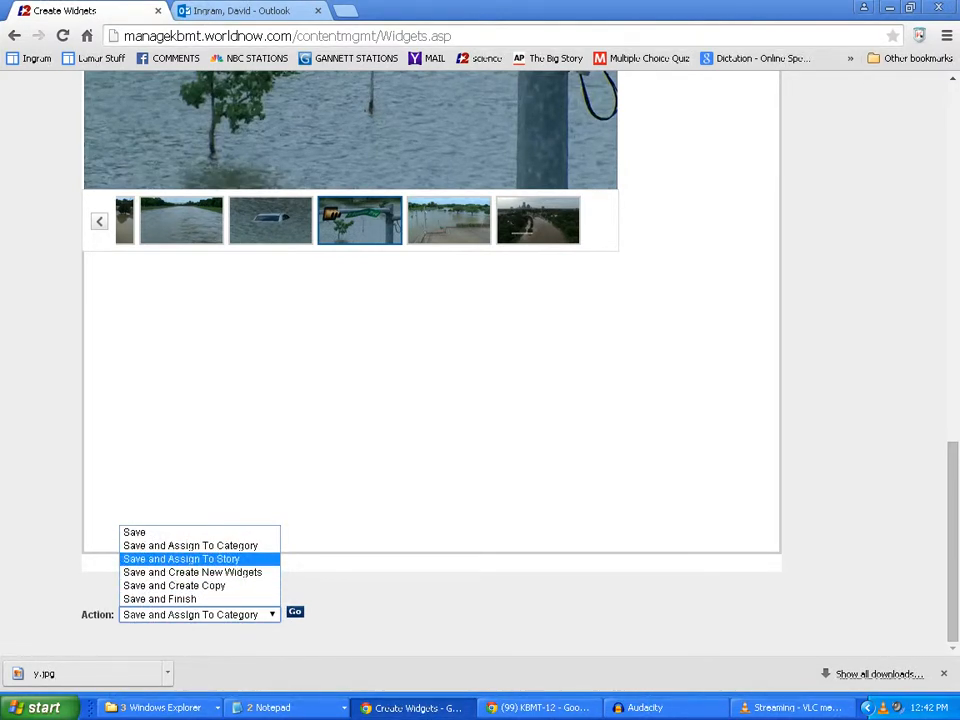
pyautogui.click(181, 559)
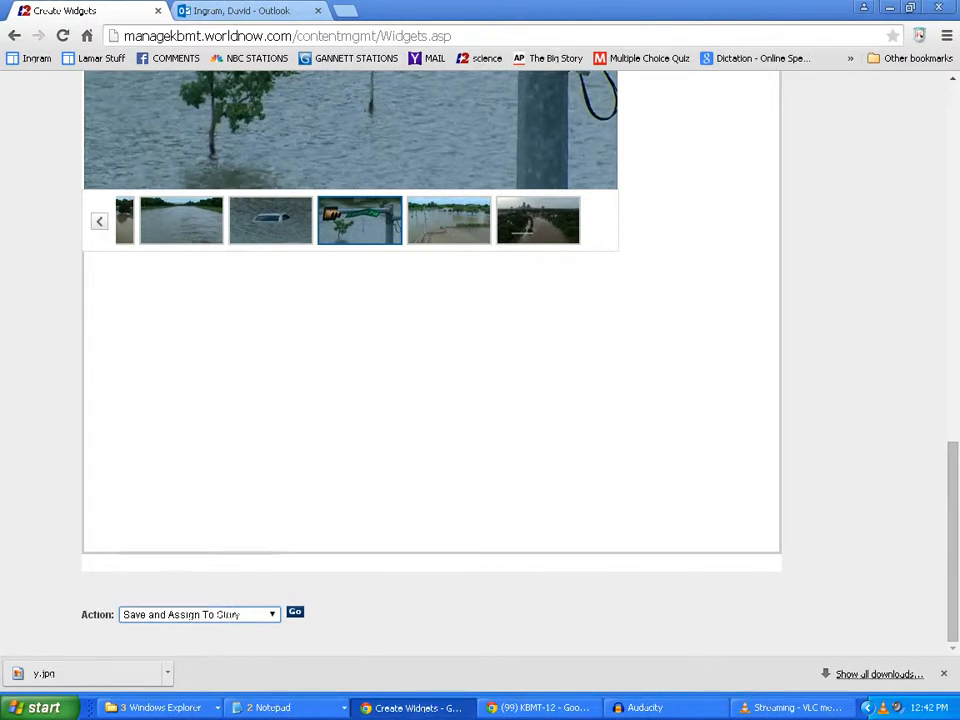
# Try to save the widget and assign it to a story with the headline left blank
pyautogui.scroll(12, 430, 360)
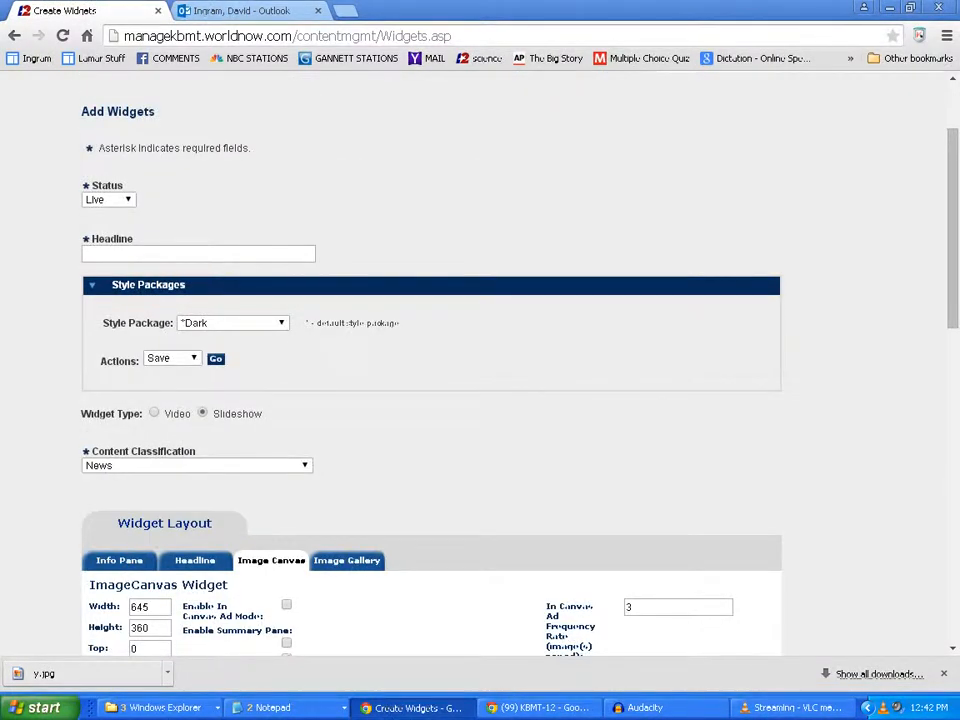
pyautogui.click(198, 254)
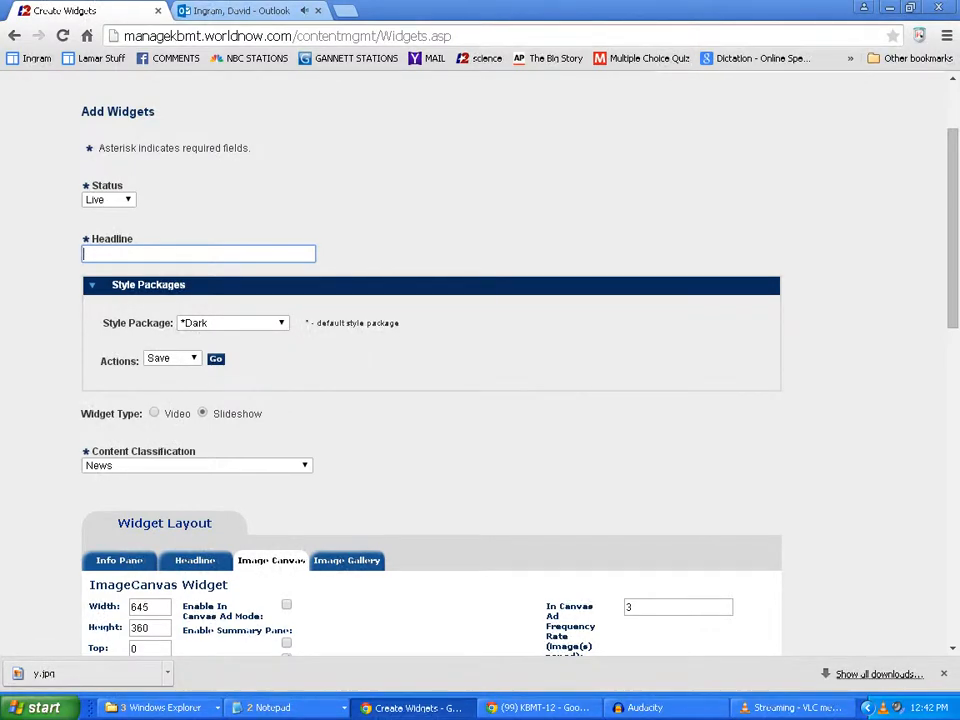
pyautogui.scroll(-1, 480, 400)
pyautogui.scroll(-10, 480, 360)
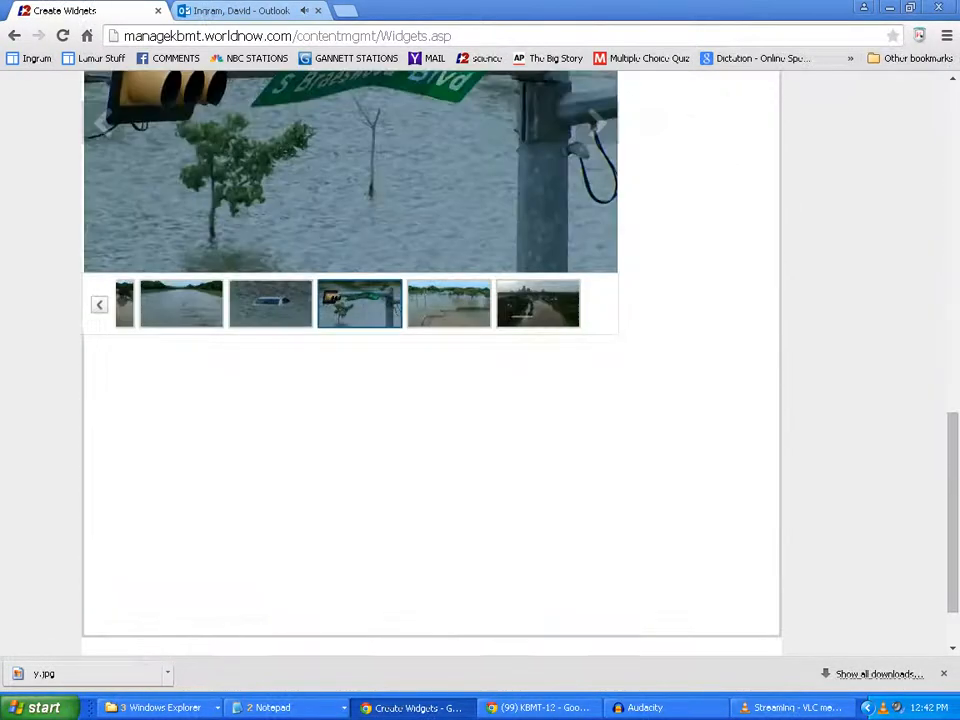
pyautogui.click(295, 612)
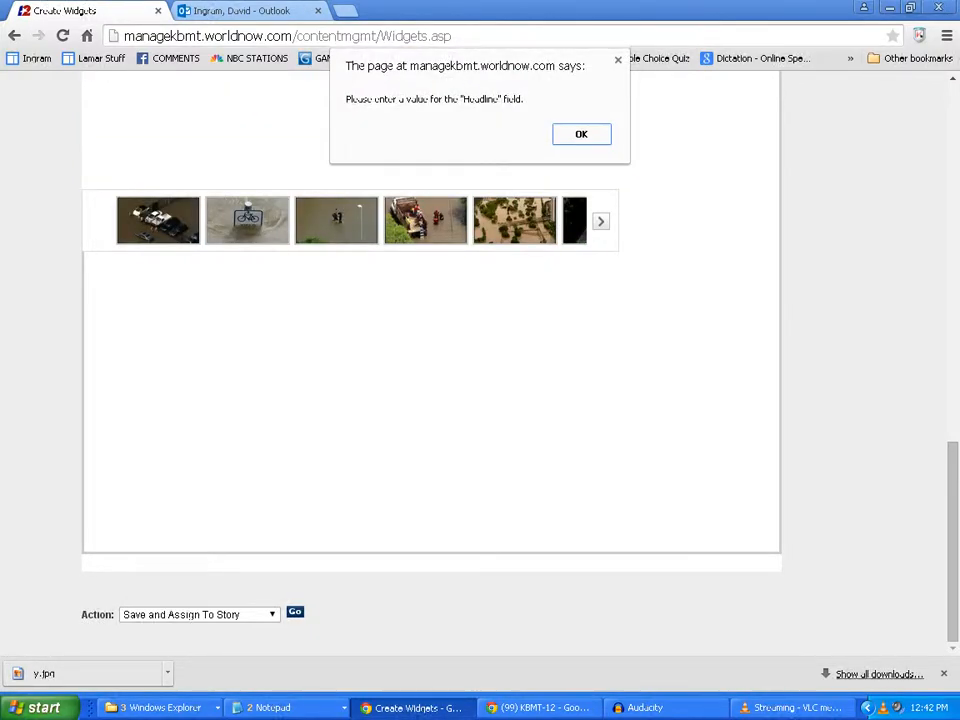
pyautogui.press('Return')
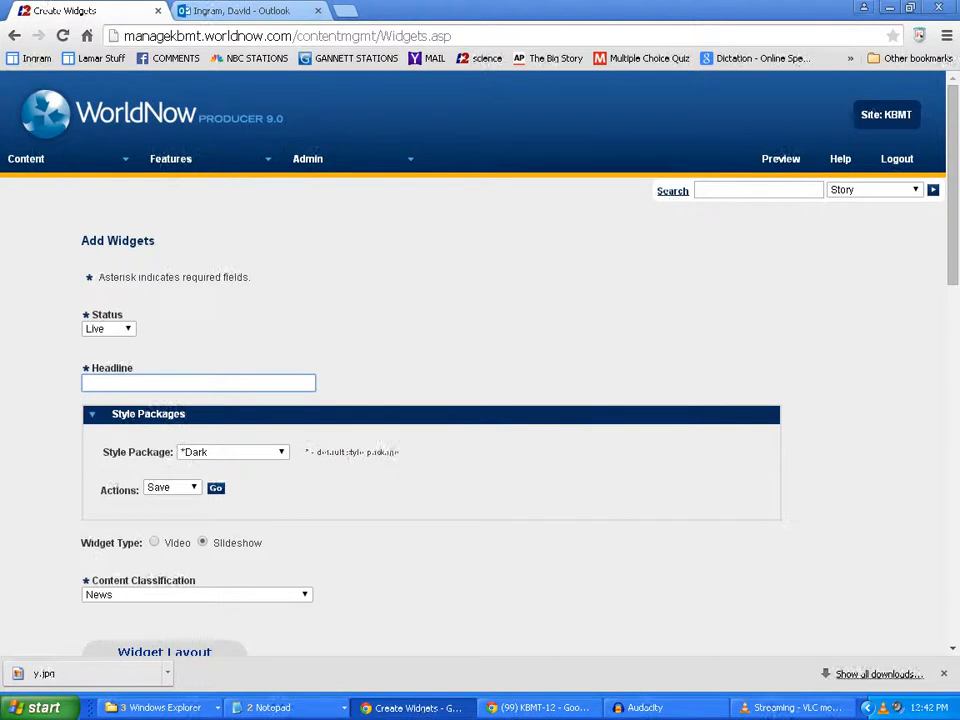
# Enter TEST SLIDE SHOW as the widget's headline, then save it and proceed to assigning it to a story
pyautogui.write('TES')
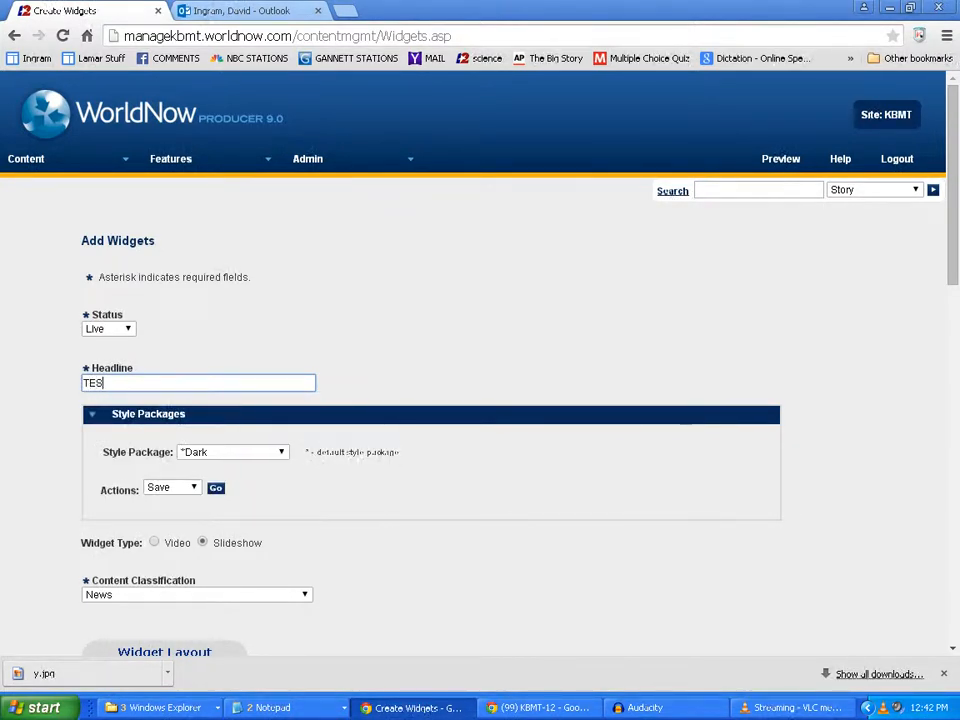
pyautogui.write('T SLIDE SHOW')
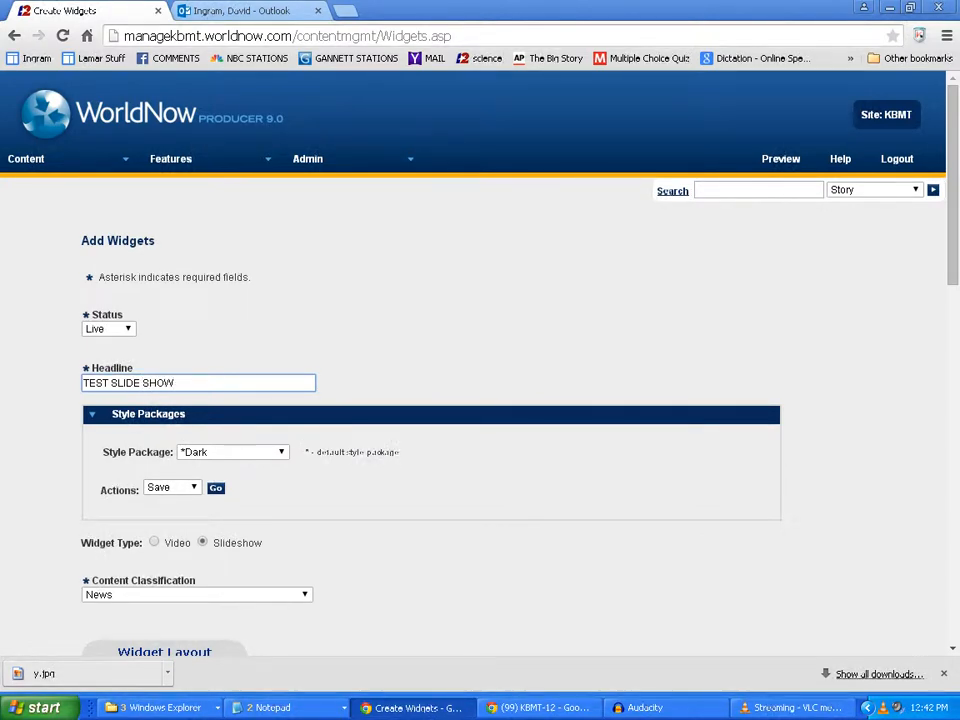
pyautogui.scroll(-1, 480, 400)
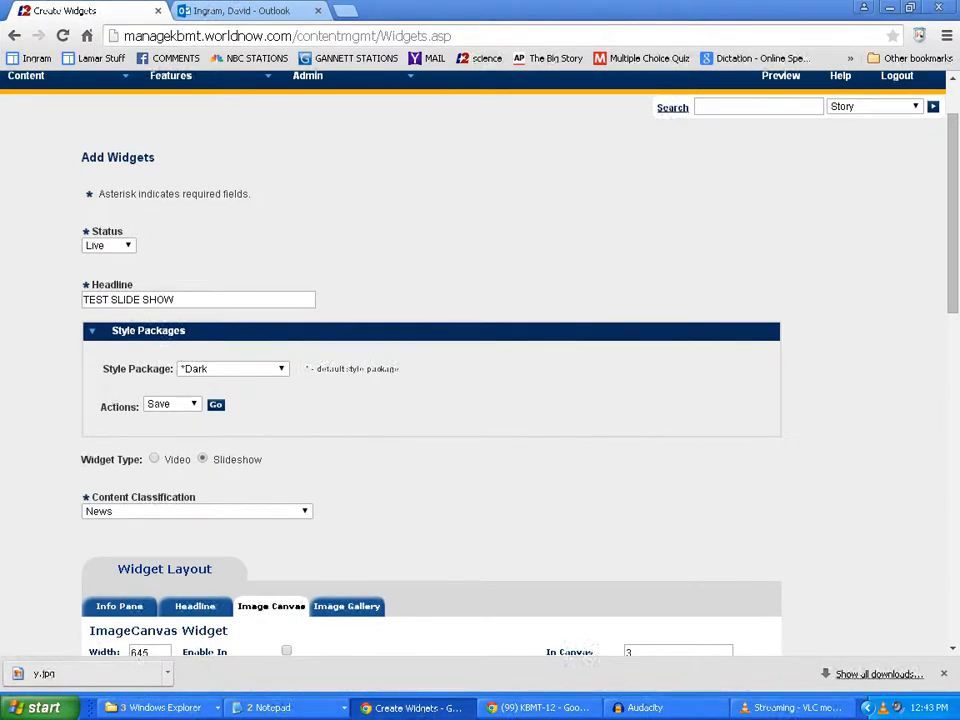
pyautogui.scroll(-1, 480, 380)
pyautogui.scroll(-10, 480, 380)
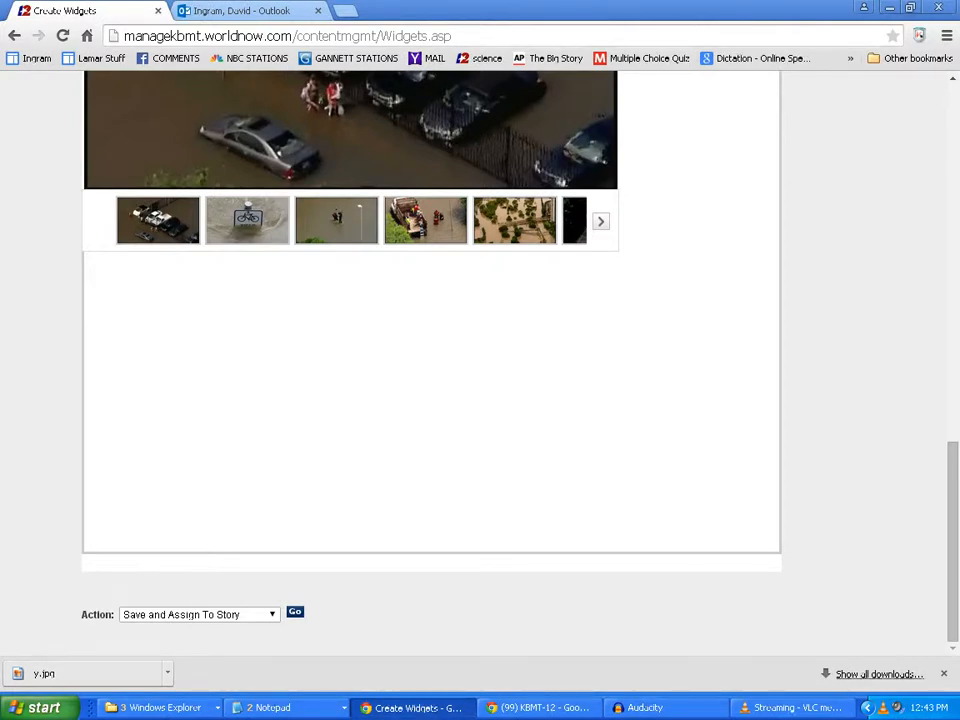
pyautogui.click(295, 612)
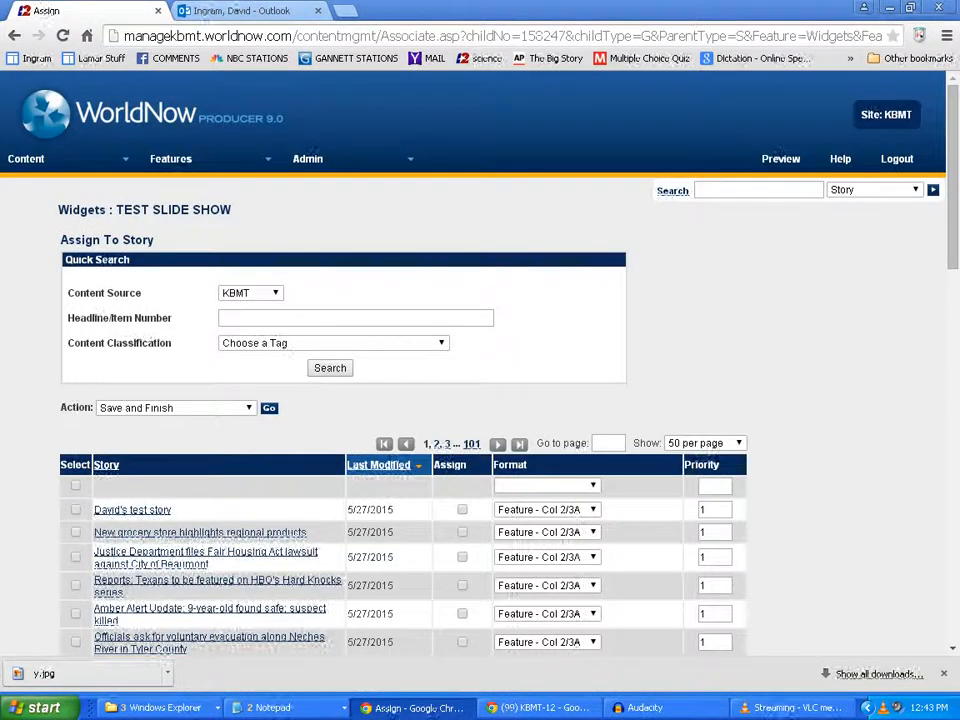
# Find the test story by searching for its full headline, then assign the TEST SLIDE SHOW widget to it using Save and Finish
pyautogui.scroll(-2, 480, 380)
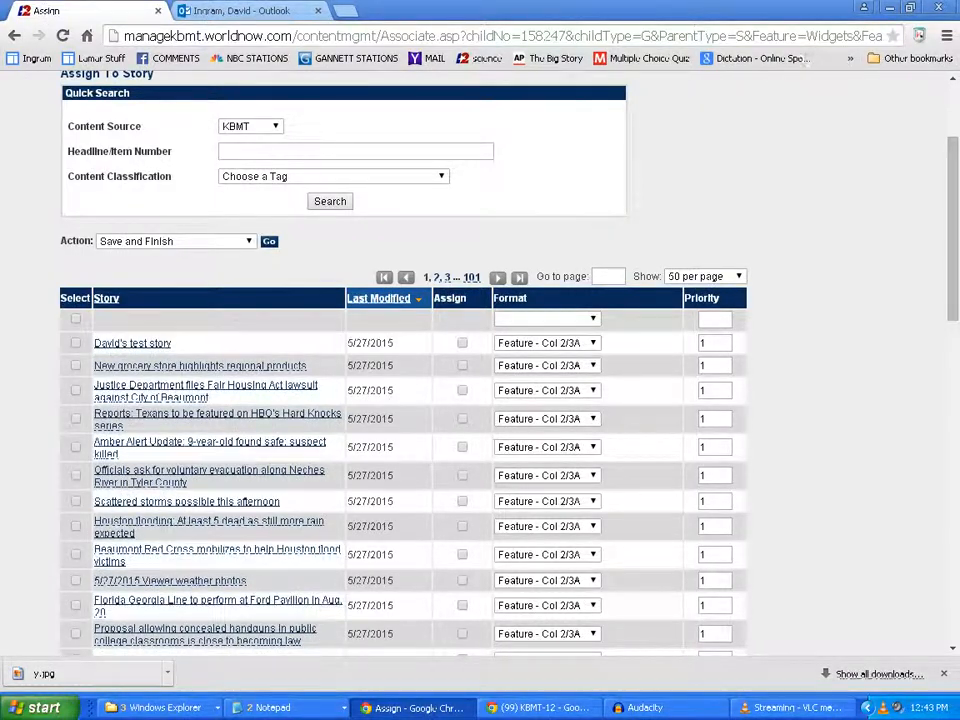
pyautogui.moveTo(68, 152); pyautogui.dragTo(174, 152)
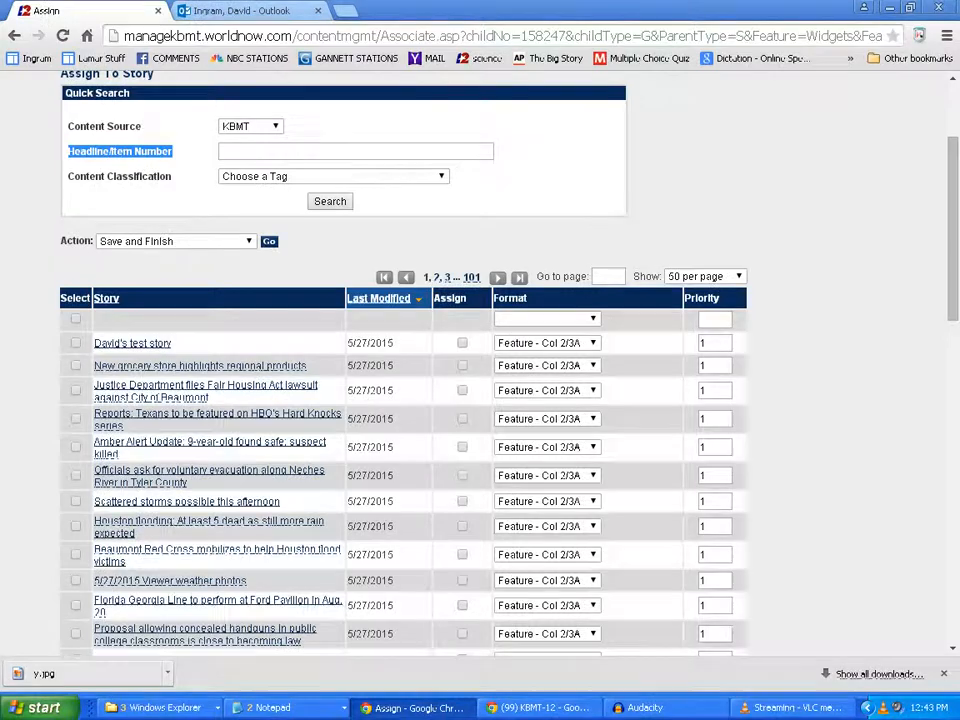
pyautogui.click(290, 151)
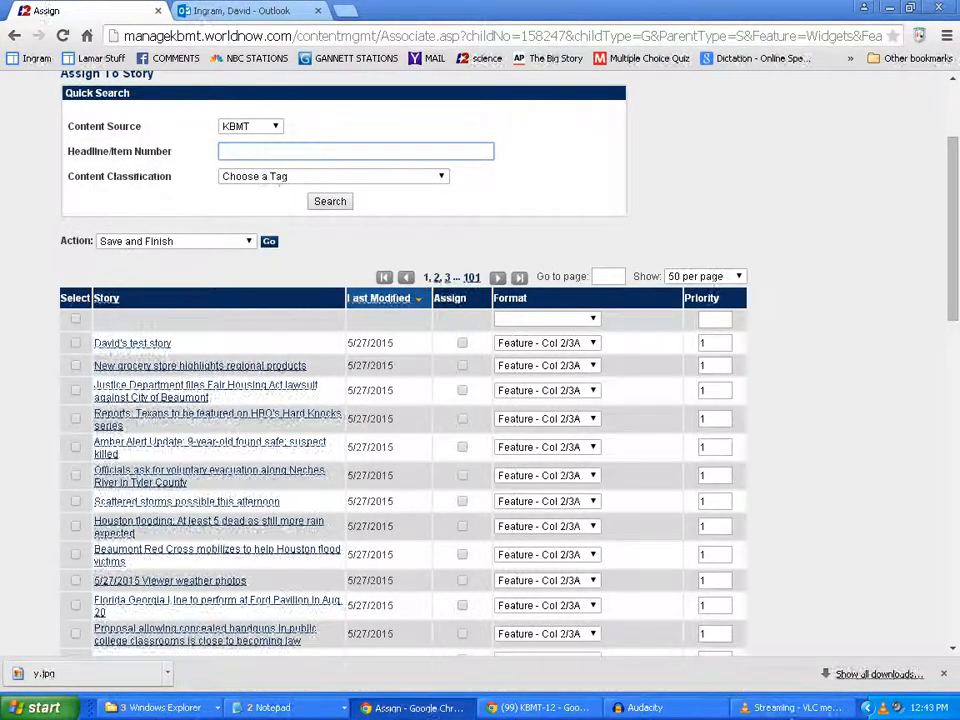
pyautogui.write('DAV')
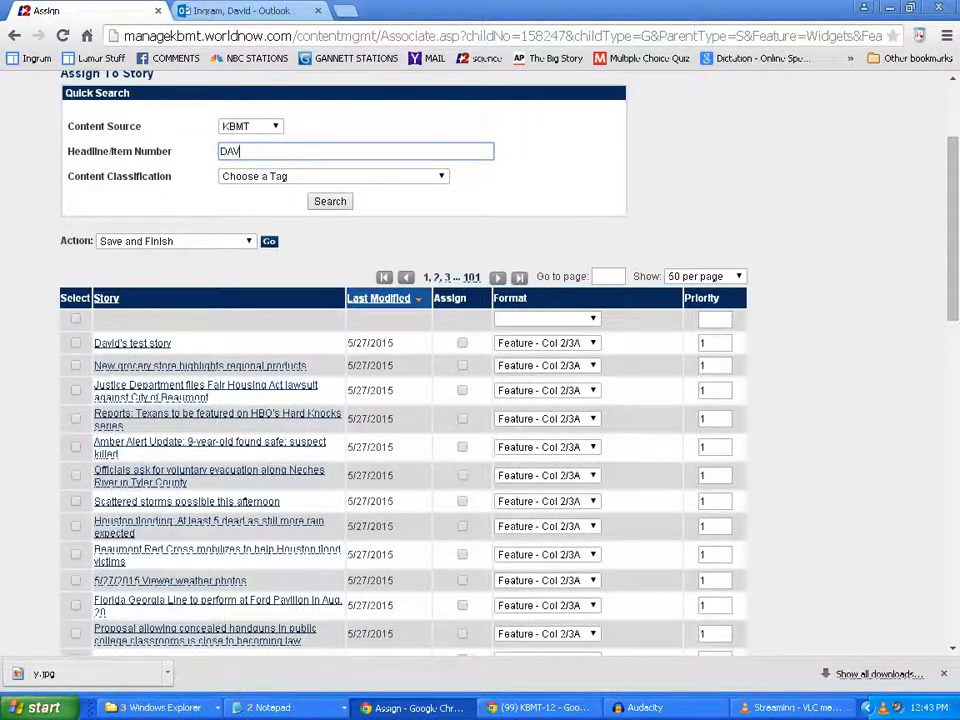
pyautogui.write("ID'S ")
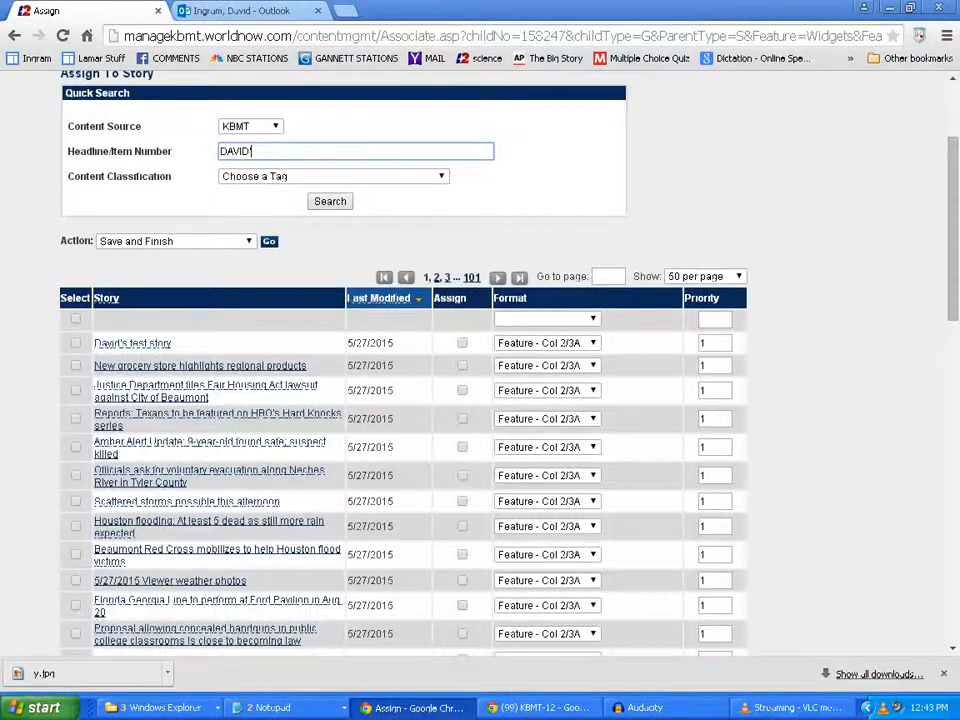
pyautogui.write('TEST ')
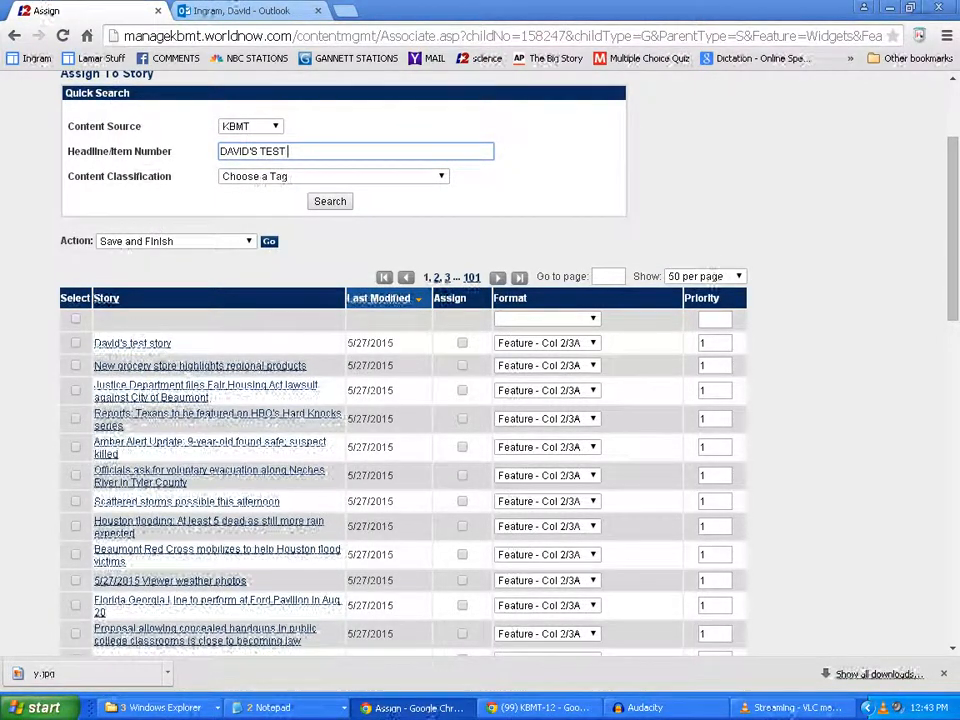
pyautogui.write('STO')
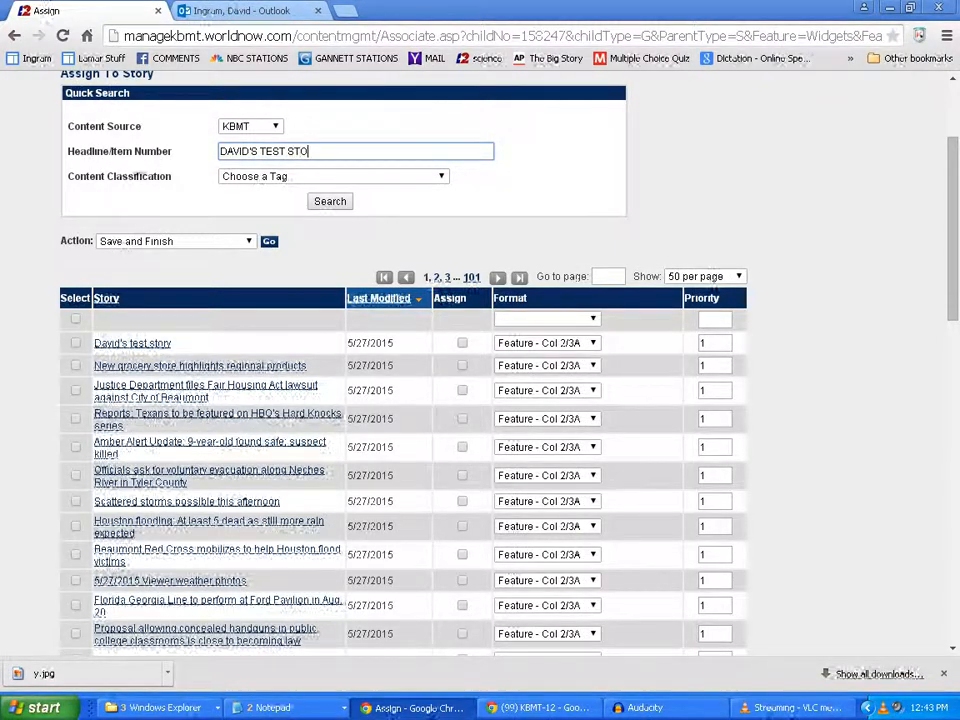
pyautogui.write('RY')
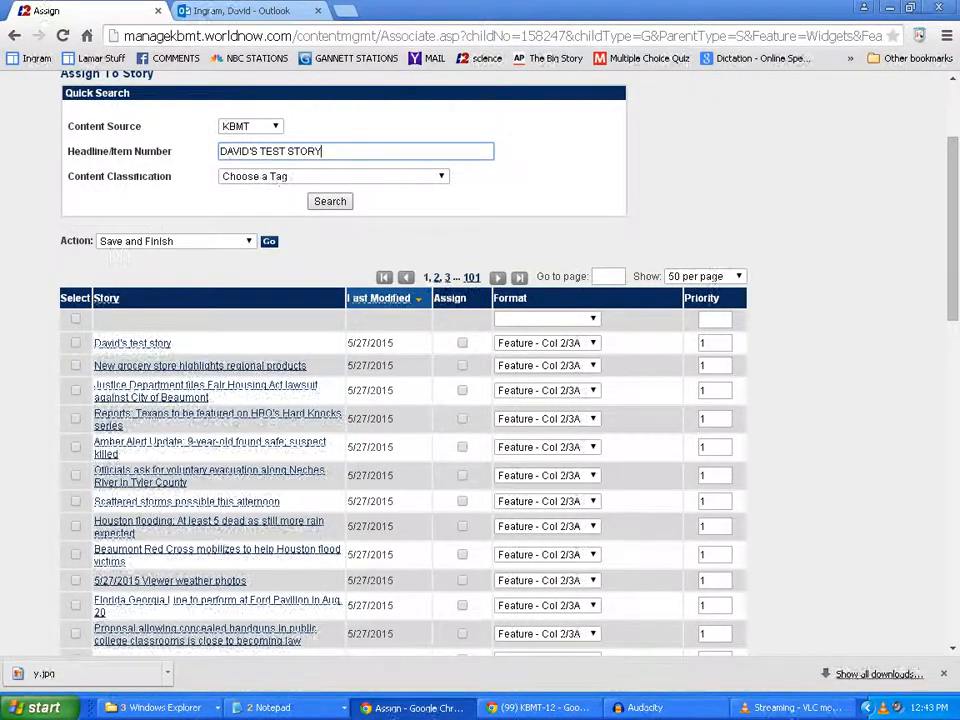
pyautogui.press('Return')
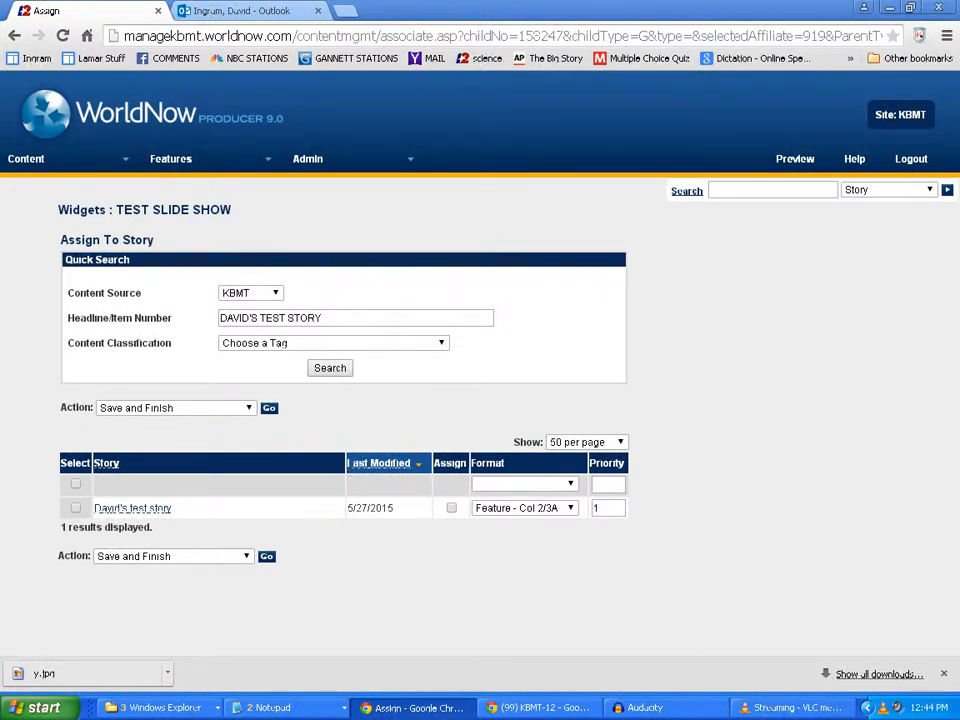
pyautogui.click(451, 508)
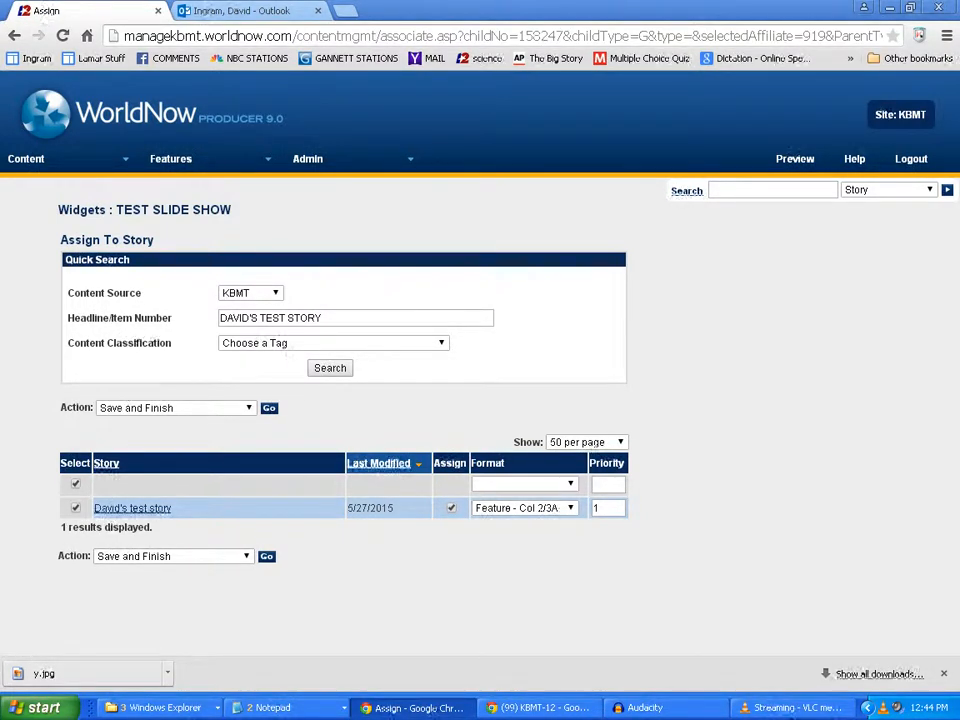
pyautogui.click(267, 556)
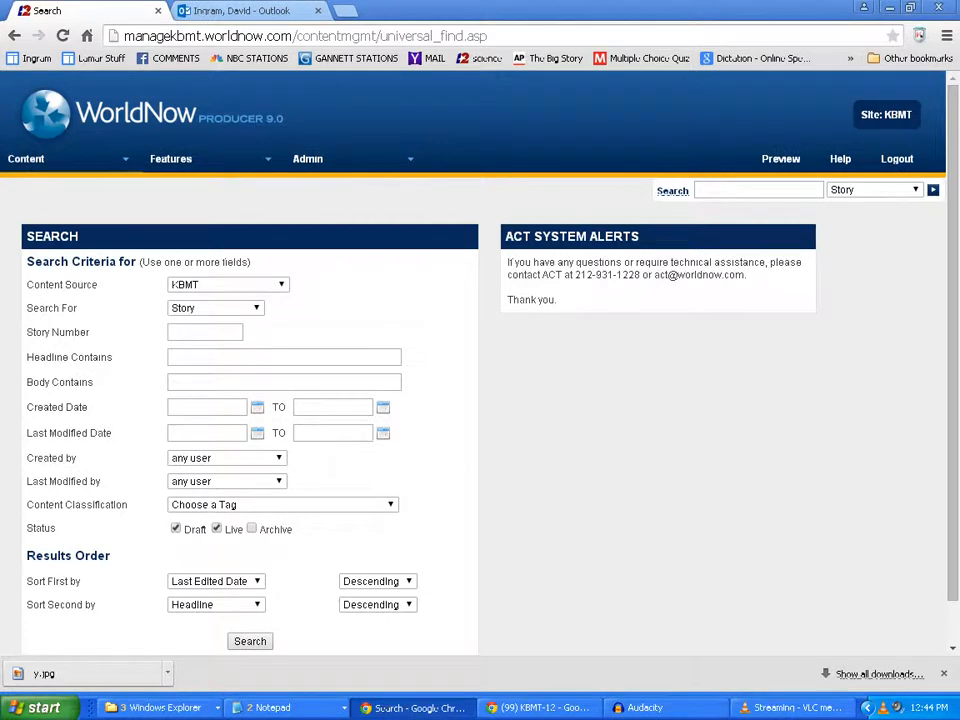
pyautogui.moveTo(26, 159)
pyautogui.moveTo(17, 183)
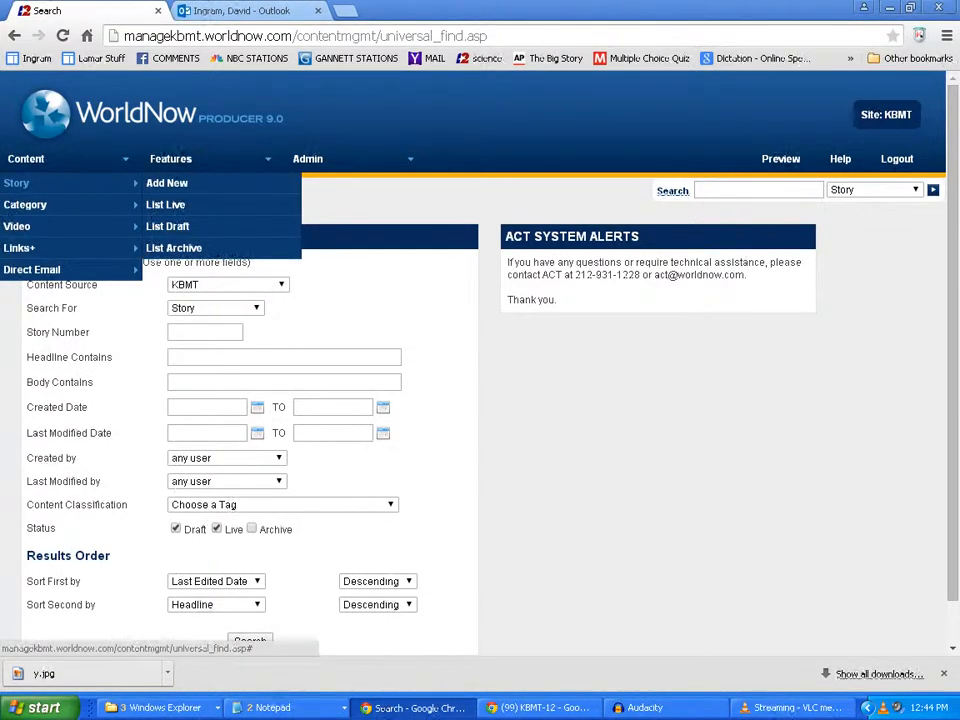
pyautogui.click(165, 204)
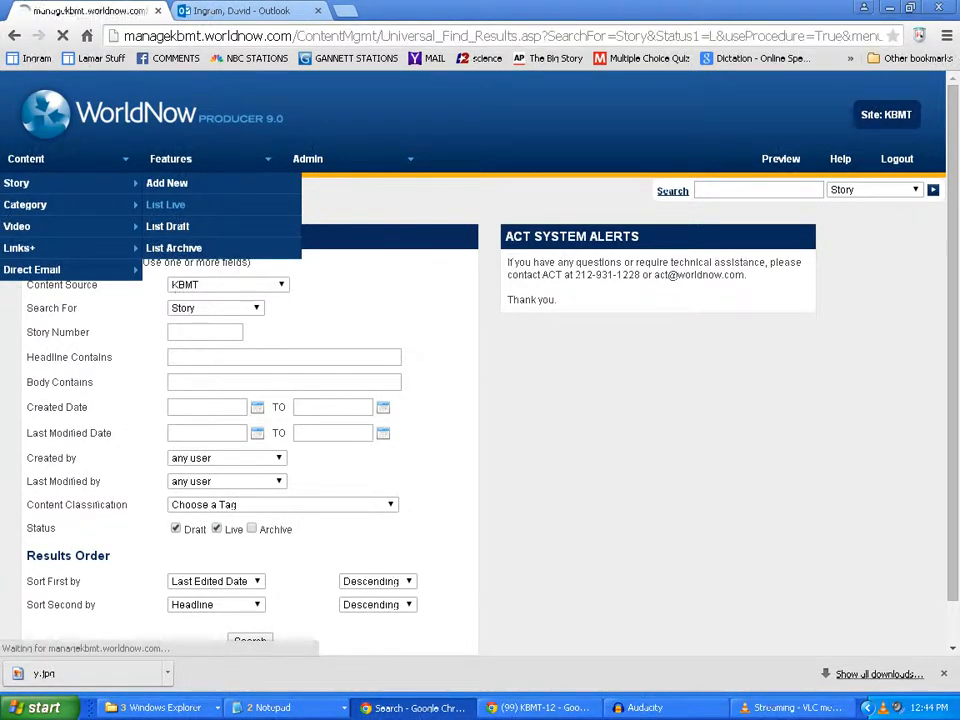
pyautogui.scroll(-2, 480, 400)
pyautogui.scroll(2, 456, 221)
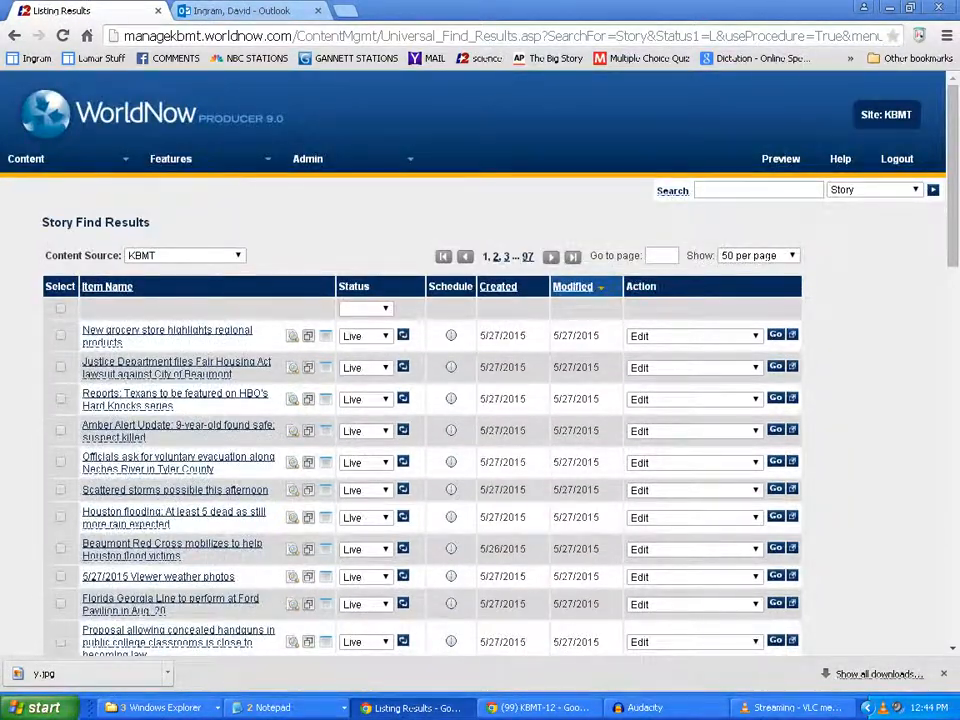
pyautogui.click(757, 190)
pyautogui.write('DA')
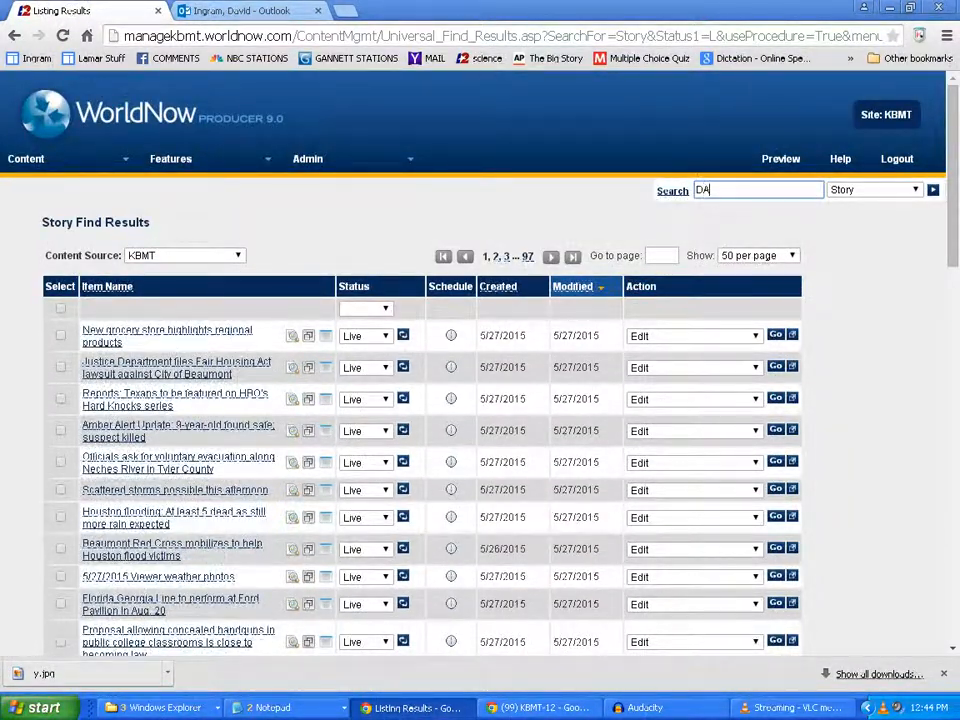
pyautogui.write('VID')
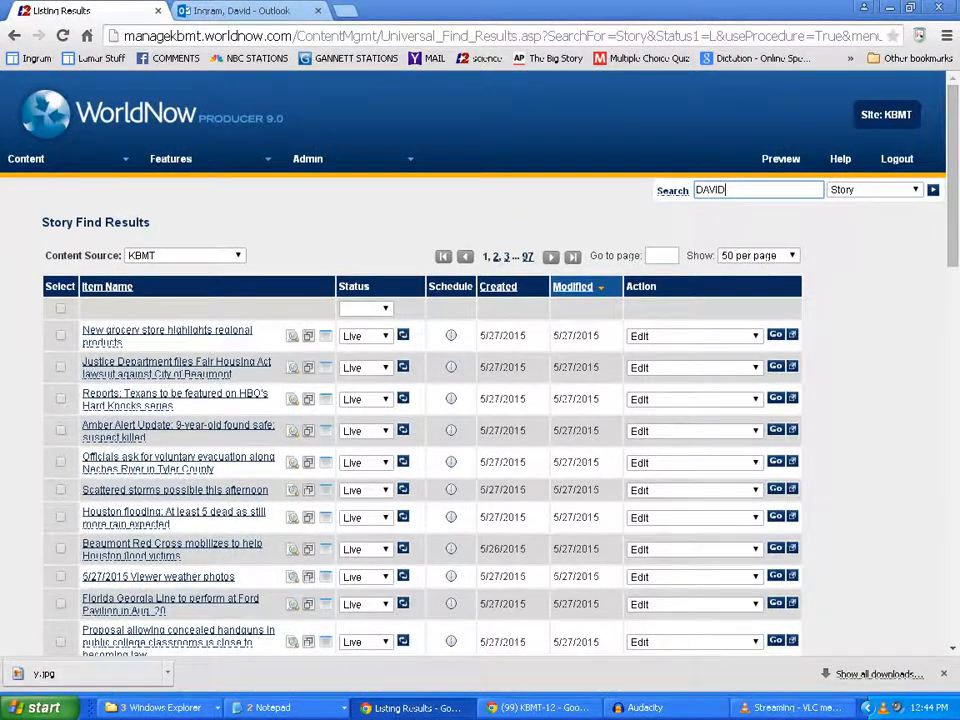
pyautogui.write("'D")
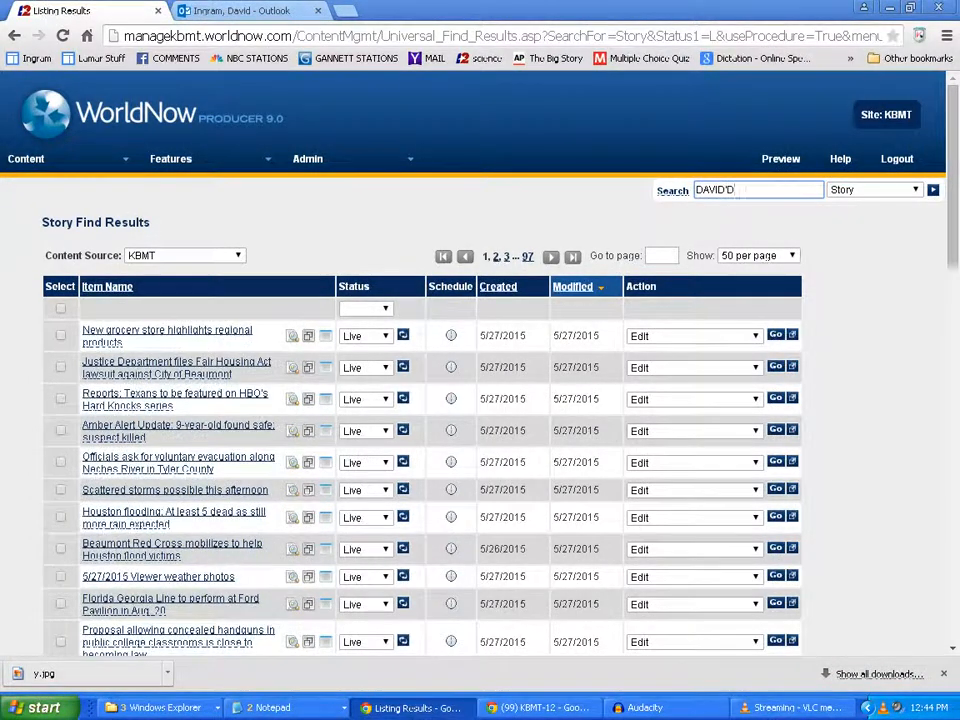
pyautogui.hotkey('ctrl', 'a')
pyautogui.press('BackSpace')
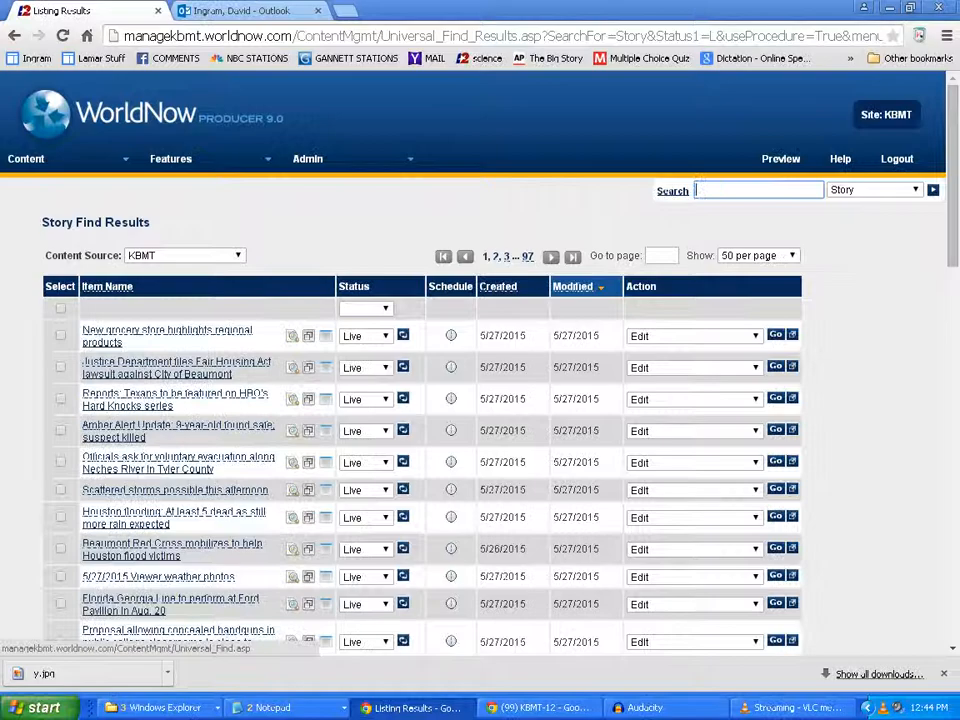
# List the draft stories and preview the test story to check its flood slideshow, closing the preview when done
pyautogui.moveTo(26, 159)
pyautogui.moveTo(17, 183)
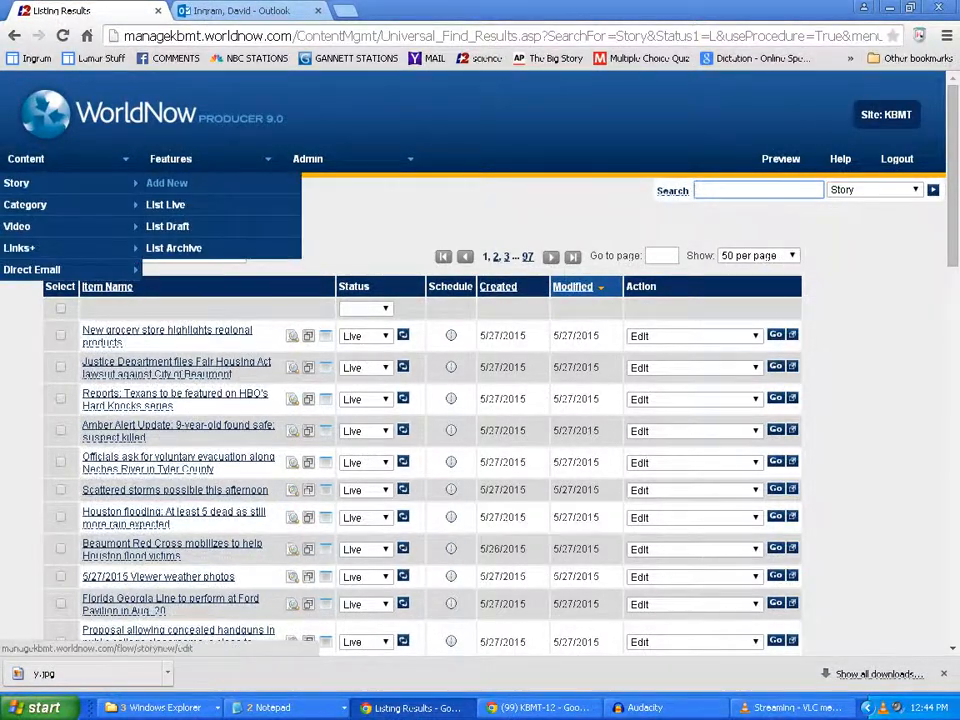
pyautogui.click(167, 226)
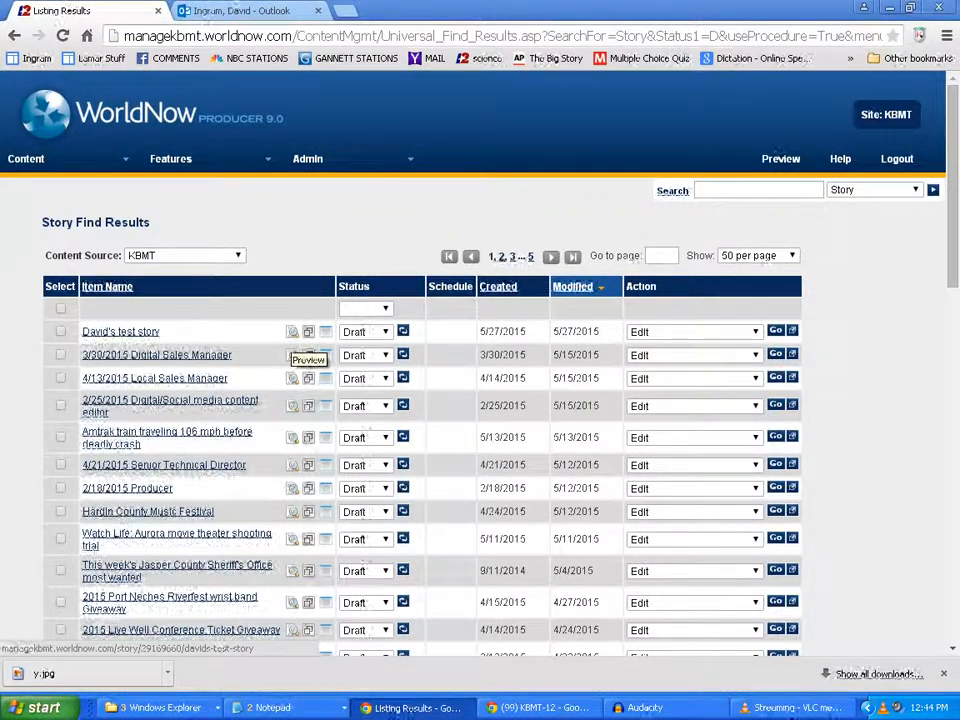
pyautogui.click(292, 331)
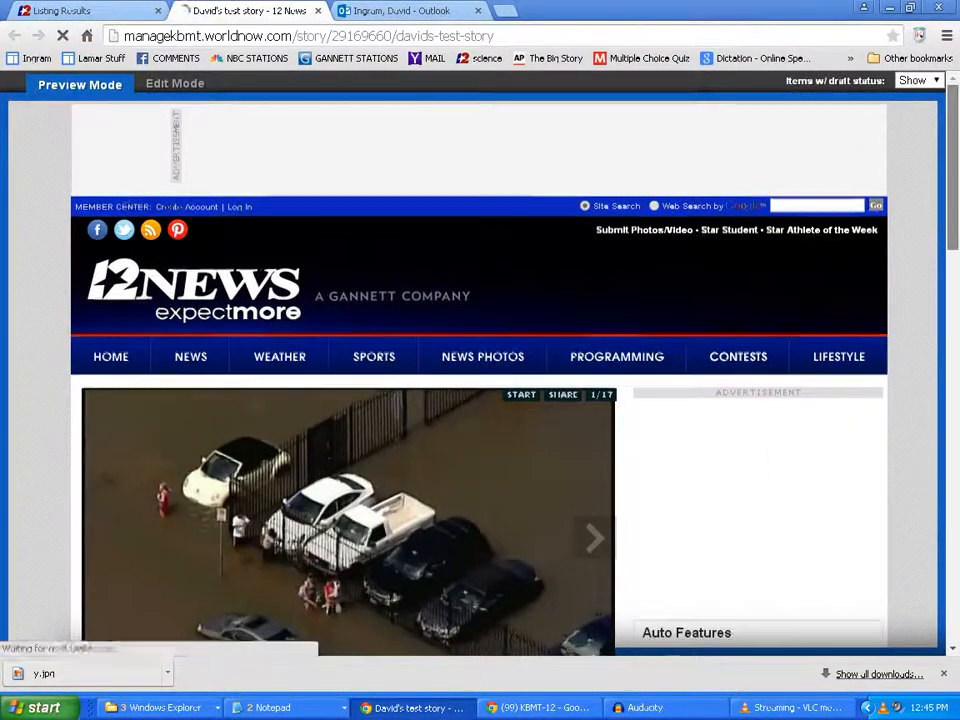
pyautogui.scroll(-3, 480, 370)
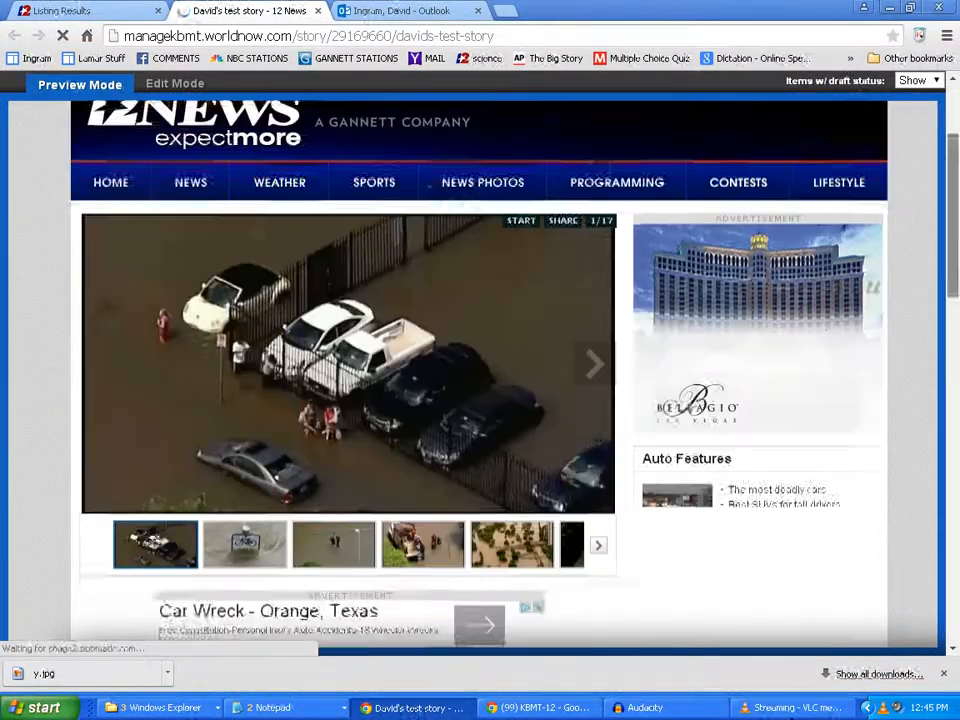
pyautogui.hotkey('ctrl', 'w')
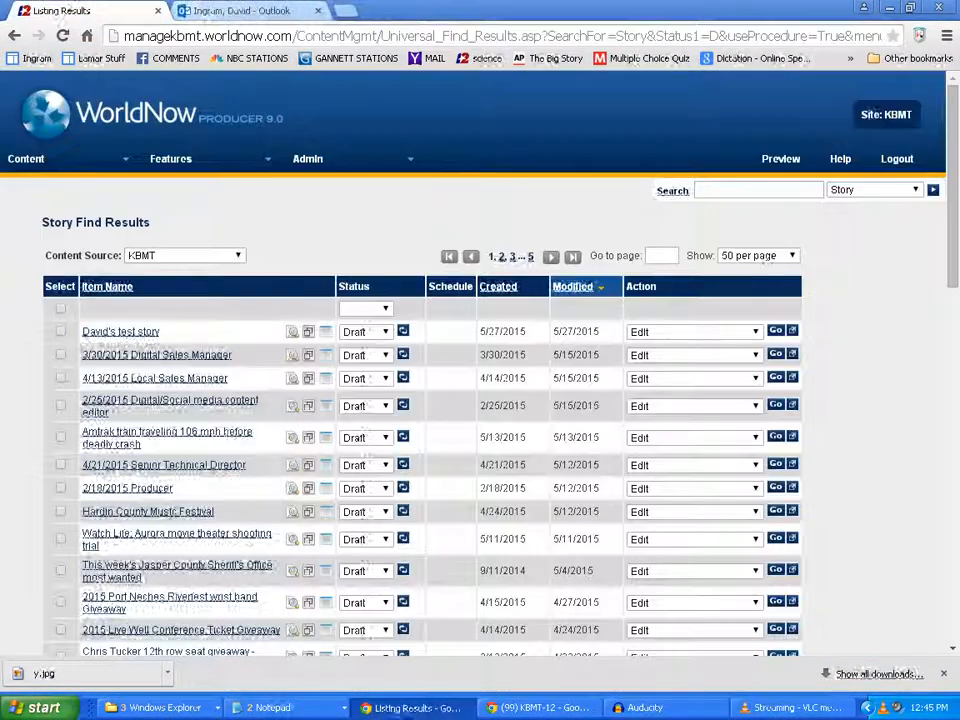